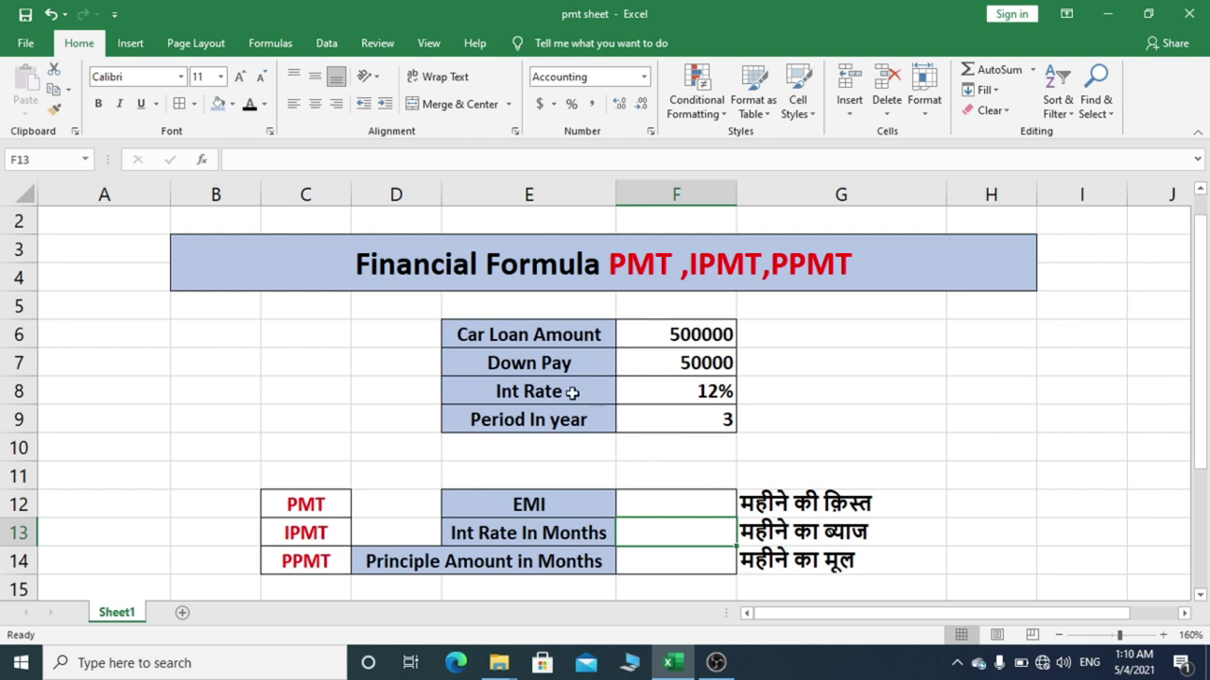
Review the loan amount, down payment, 12% rate, years, and the empty PMT, IPMT, PPMT result cells
click(709, 326)
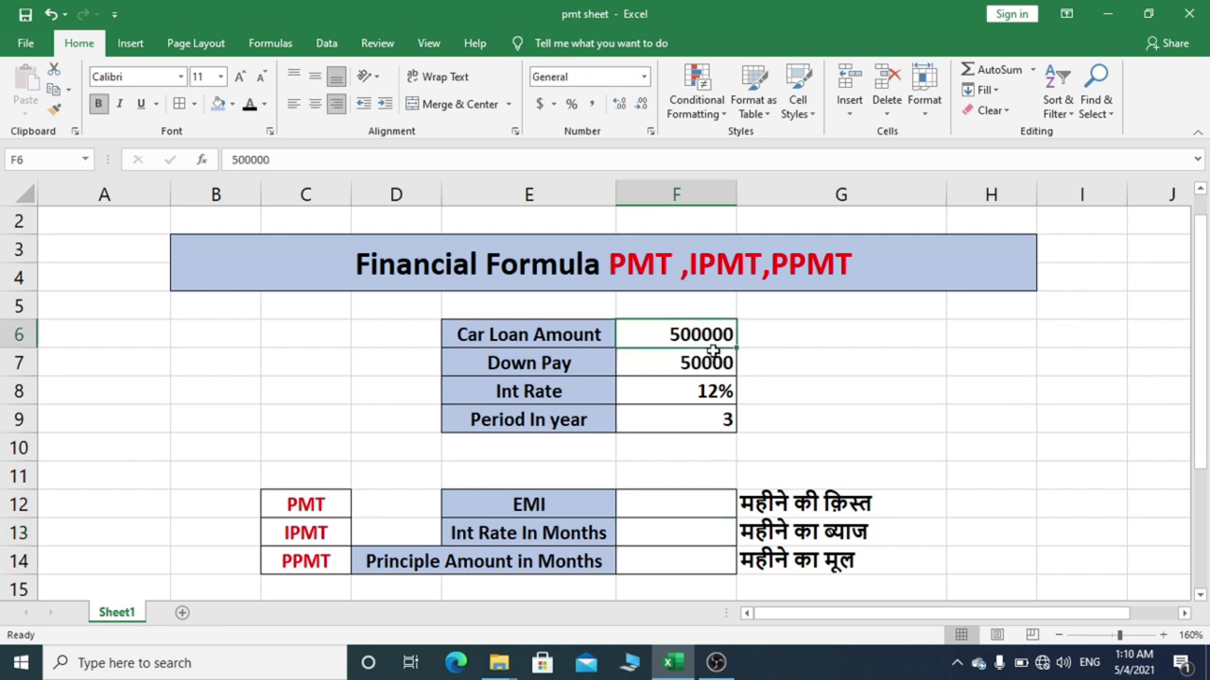
click(573, 363)
click(641, 366)
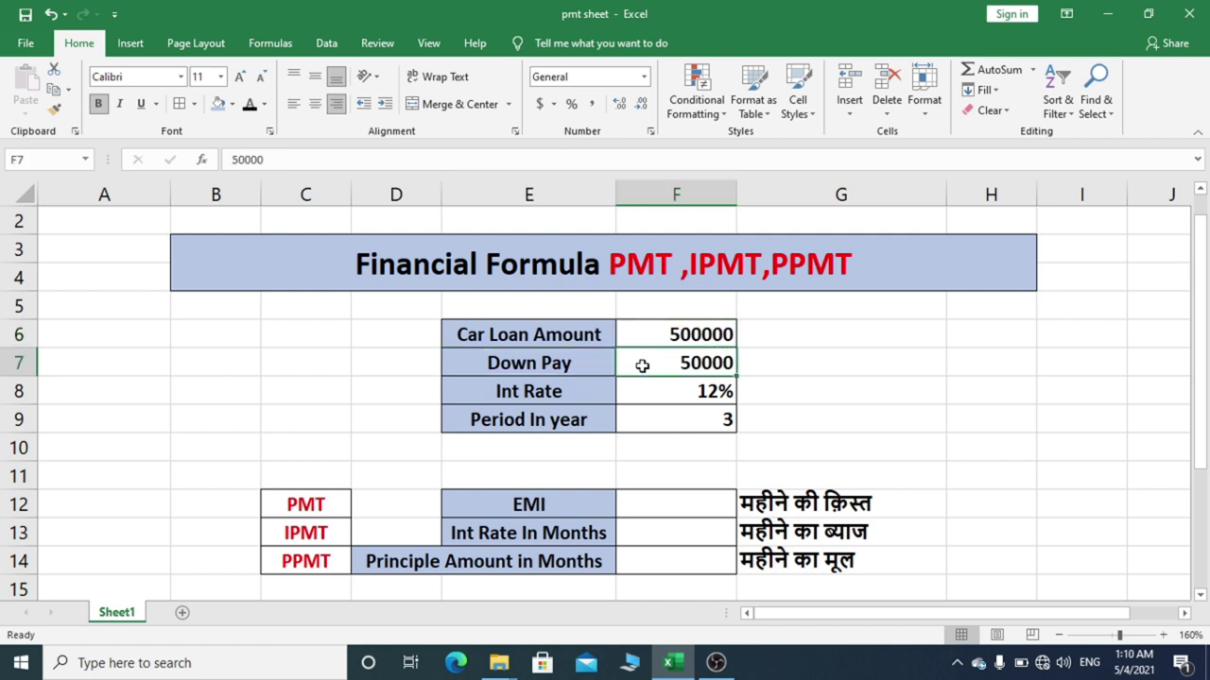
click(653, 391)
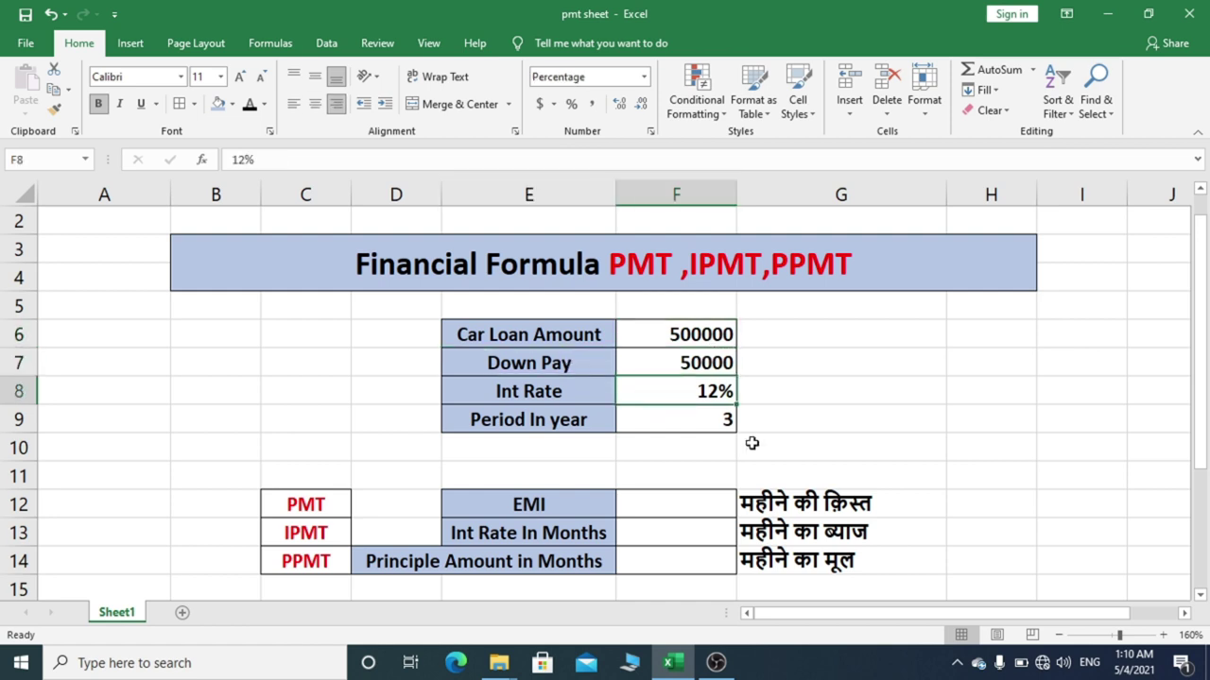
click(675, 420)
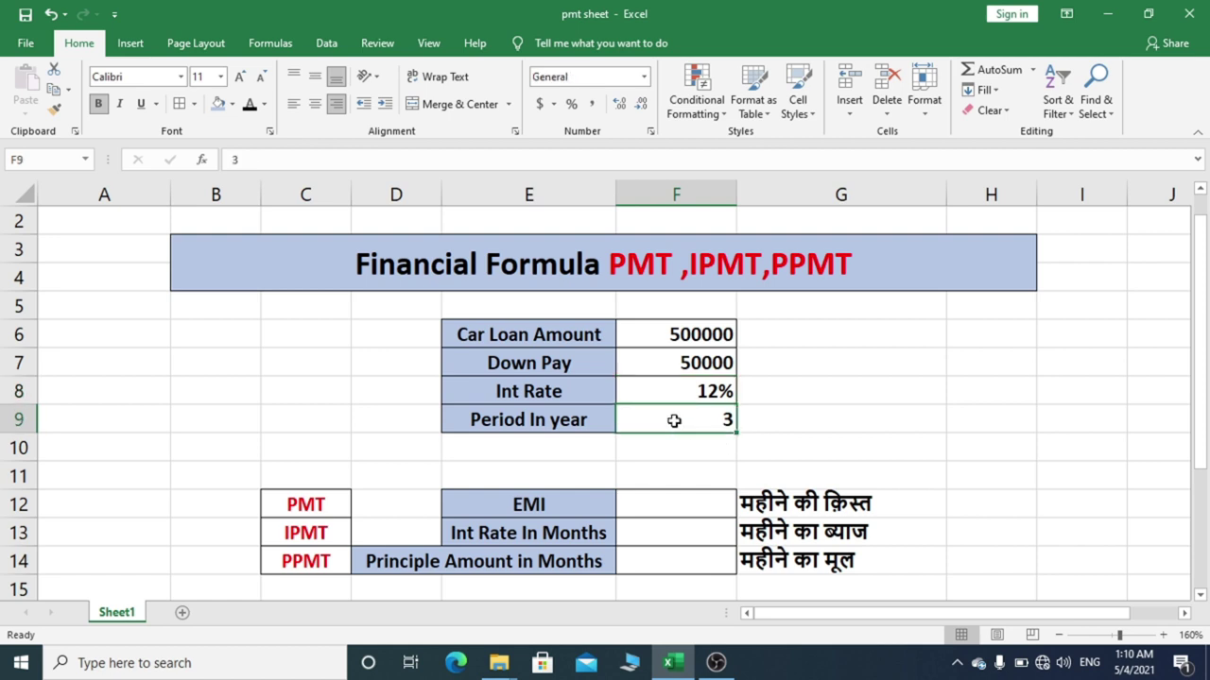
click(672, 504)
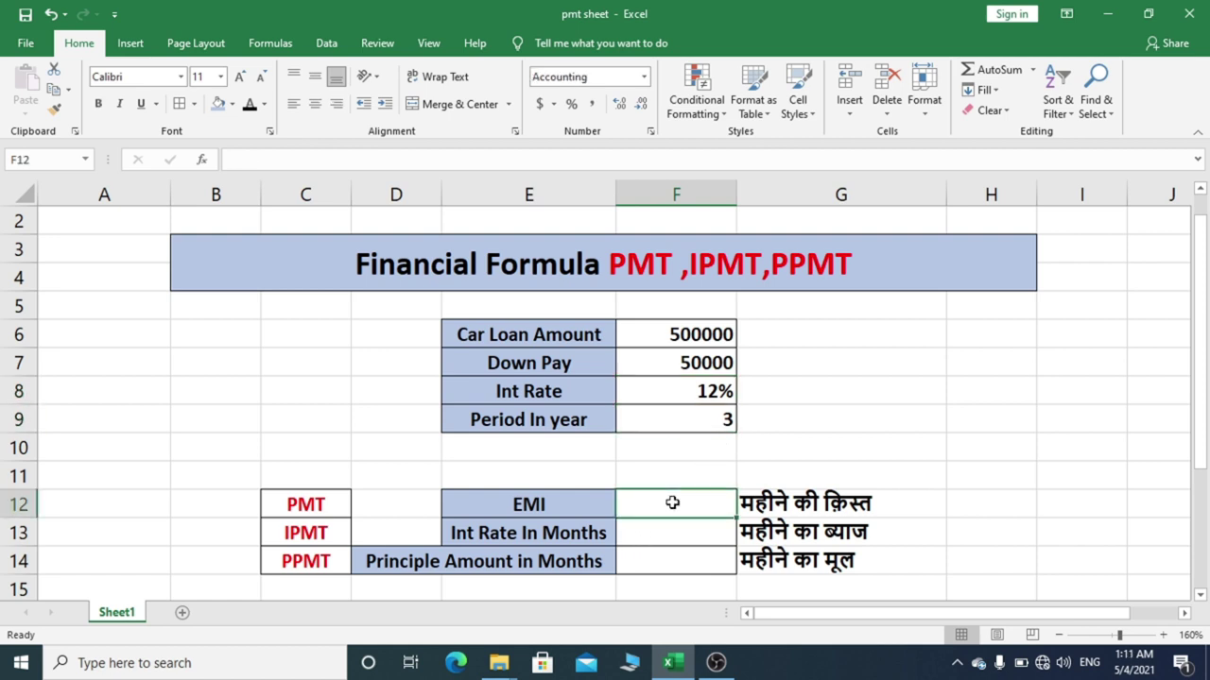
click(654, 532)
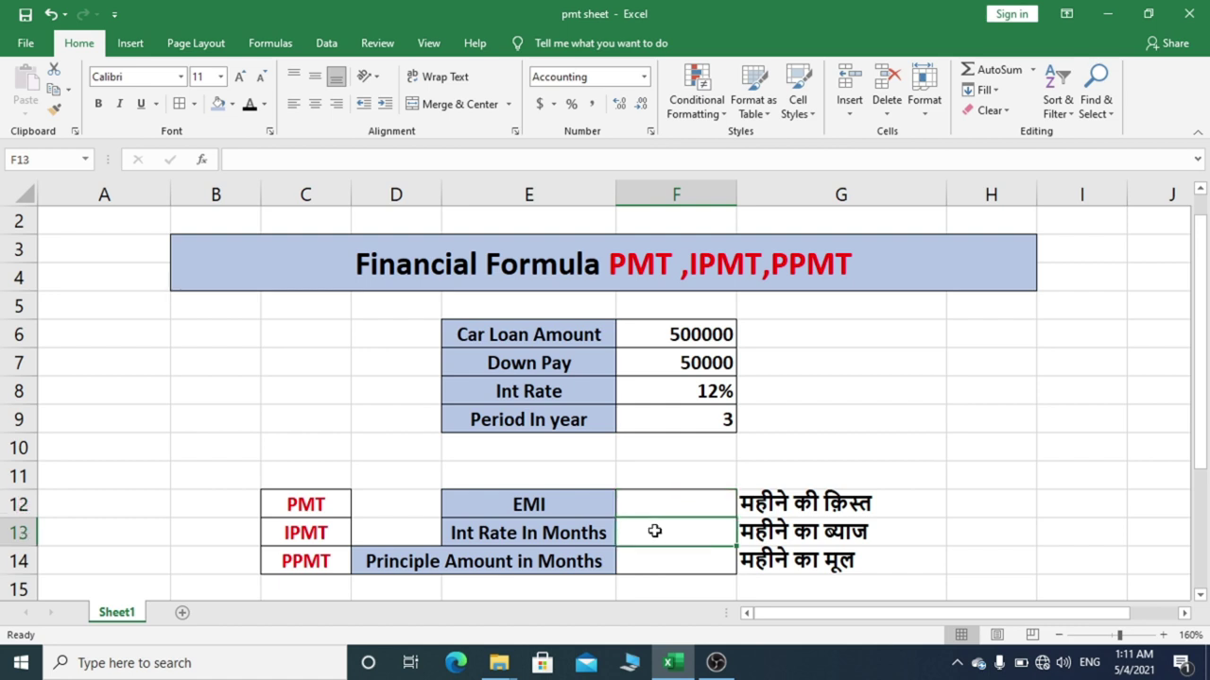
click(665, 561)
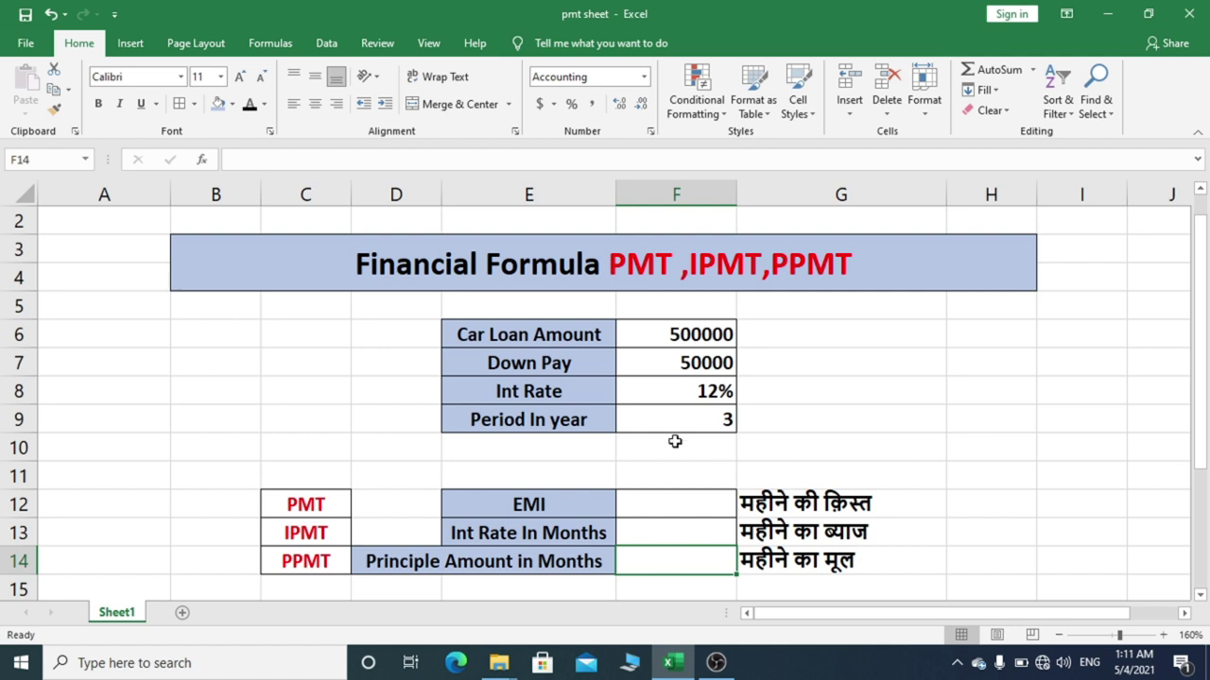
drag(679, 507, 665, 561)
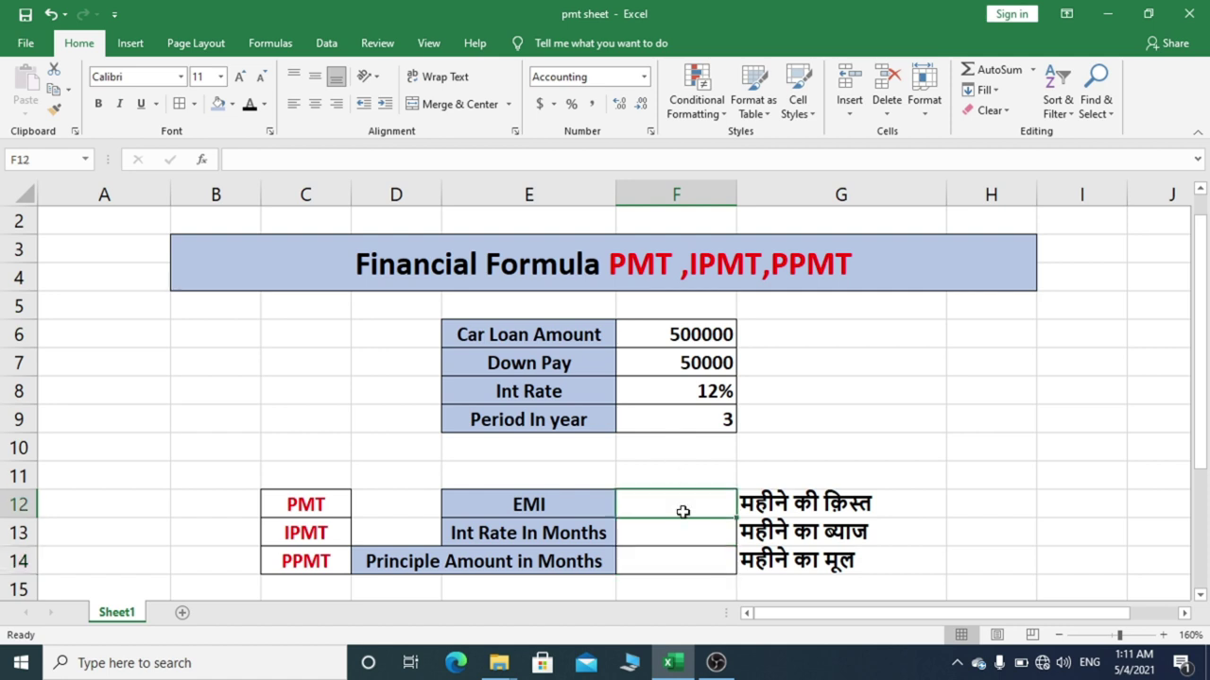
click(316, 502)
click(322, 537)
click(322, 559)
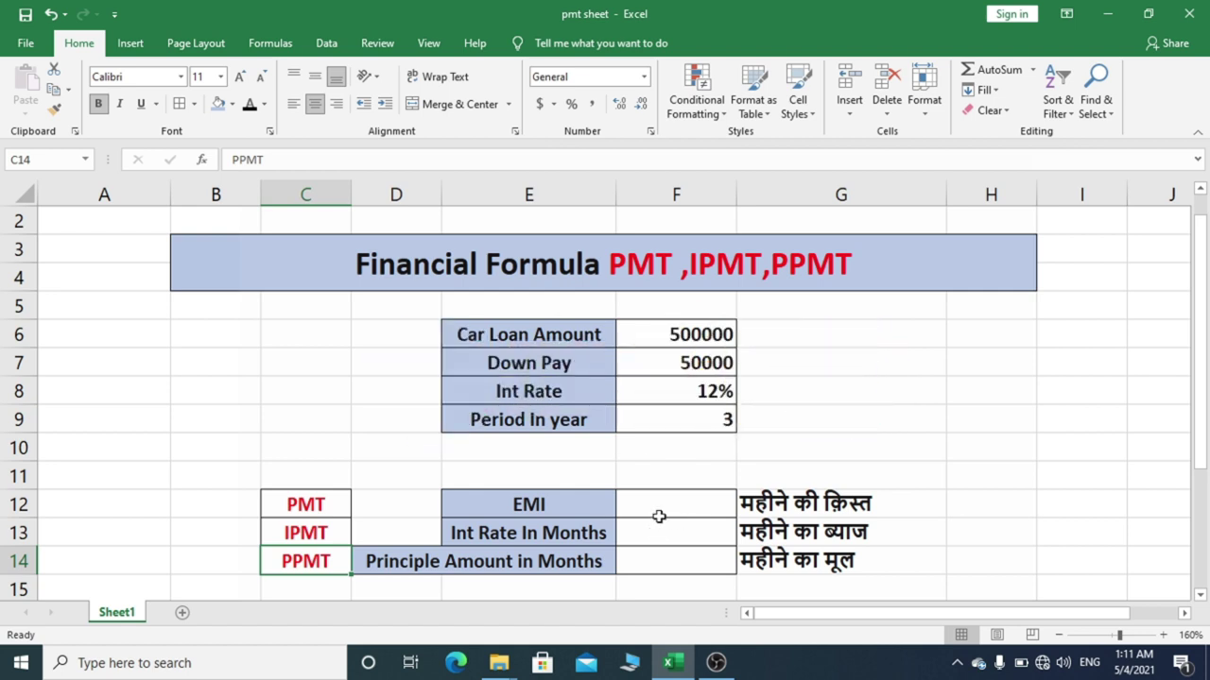
Enter =PMT(F8/12,F9*12,F6-F7) in F12, giving a monthly EMI of ($14,946.44)
click(662, 510)
text(=)
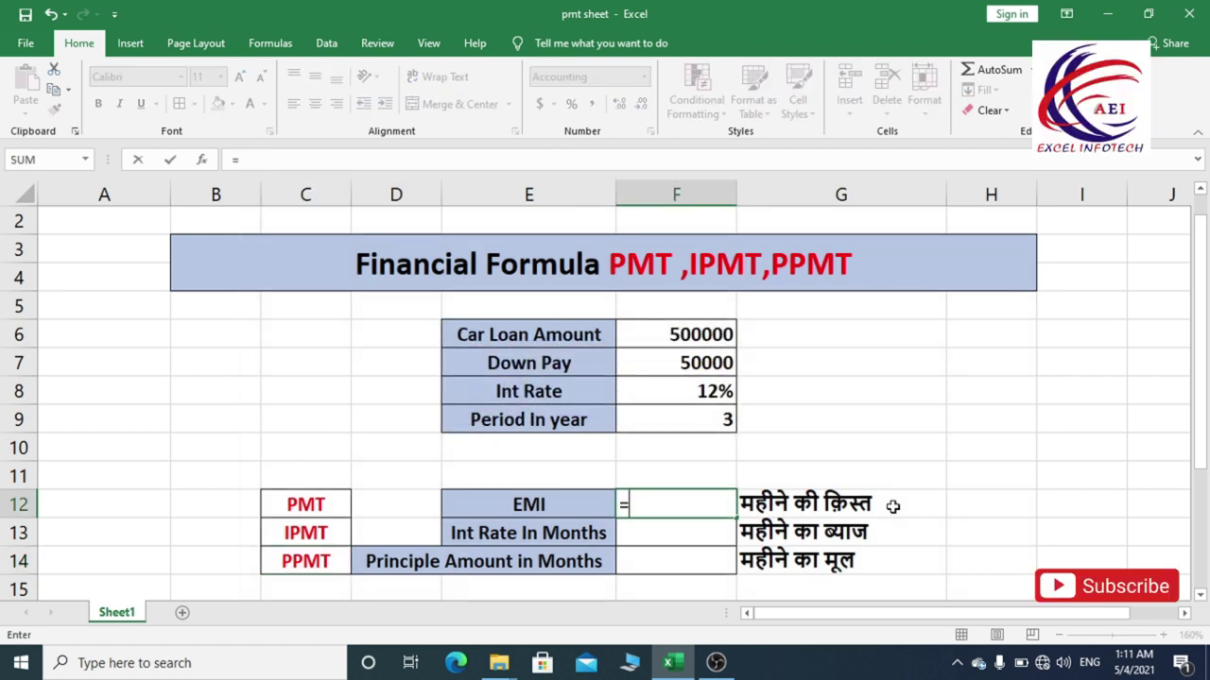
text(p)
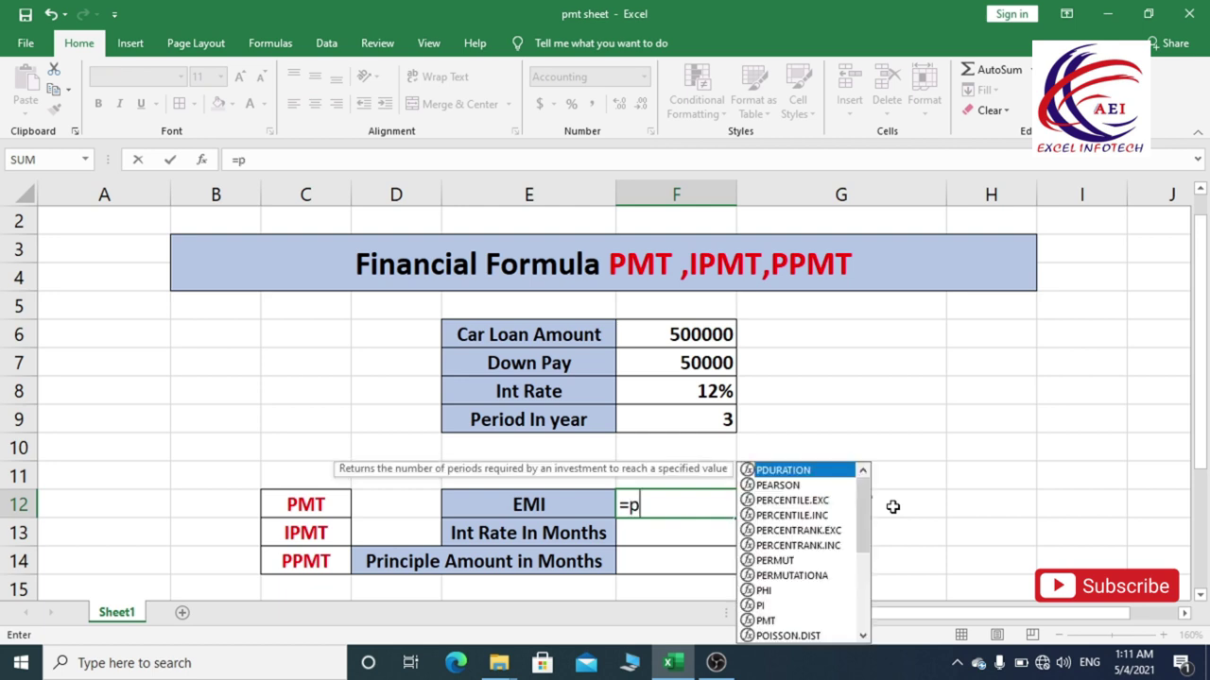
text(mt)
key(Tab)
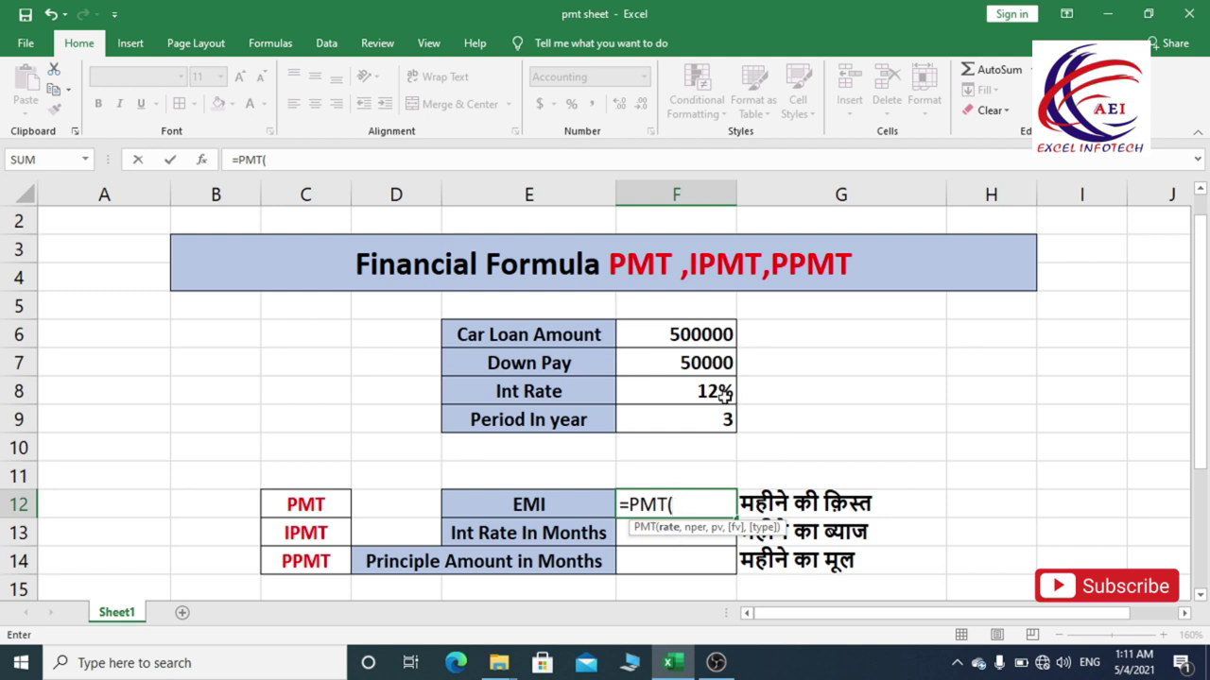
click(692, 387)
text(/12)
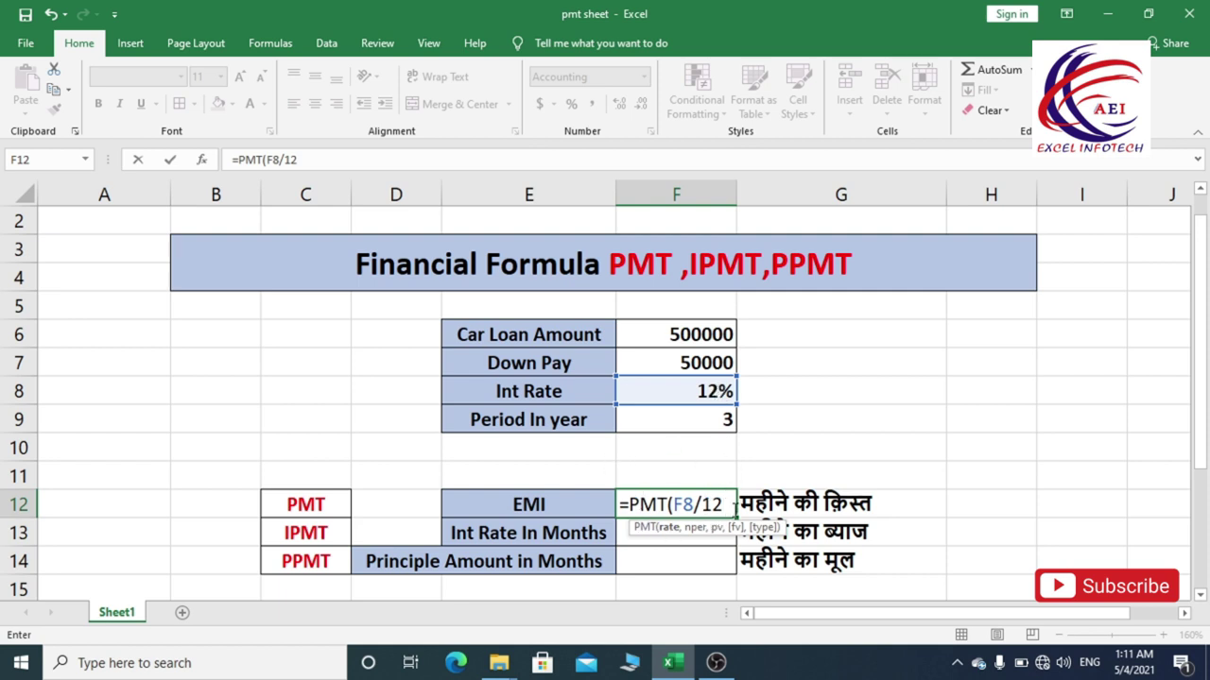
text(,)
click(709, 416)
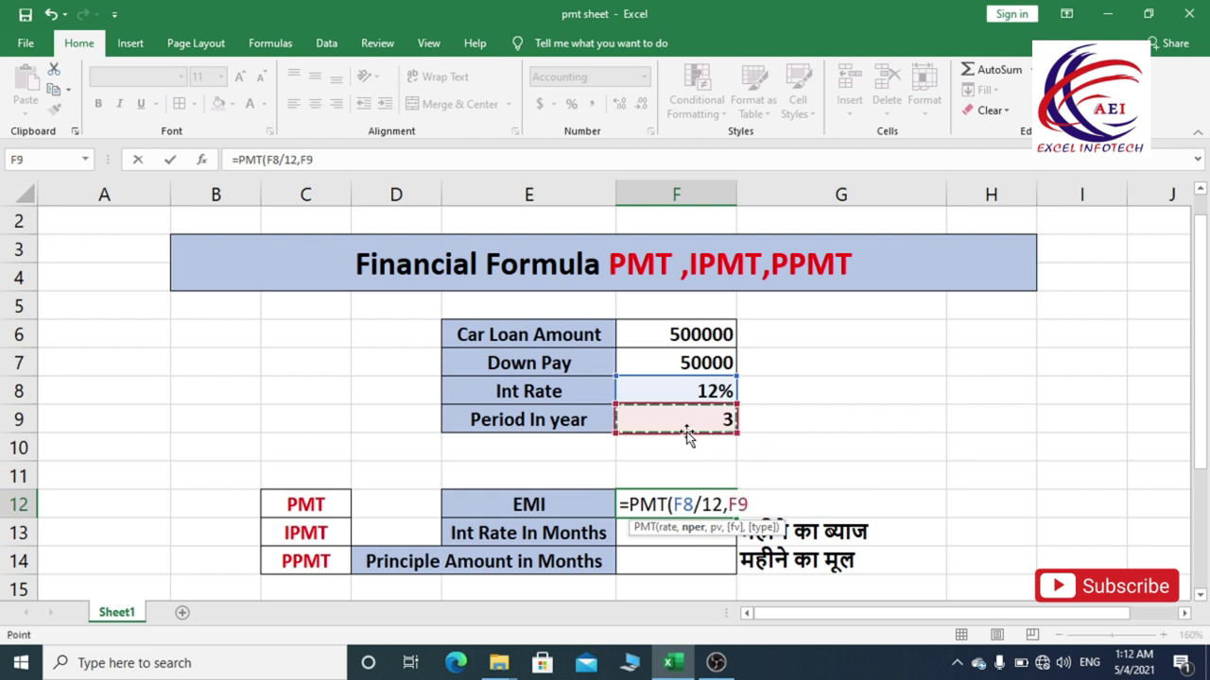
text(*12)
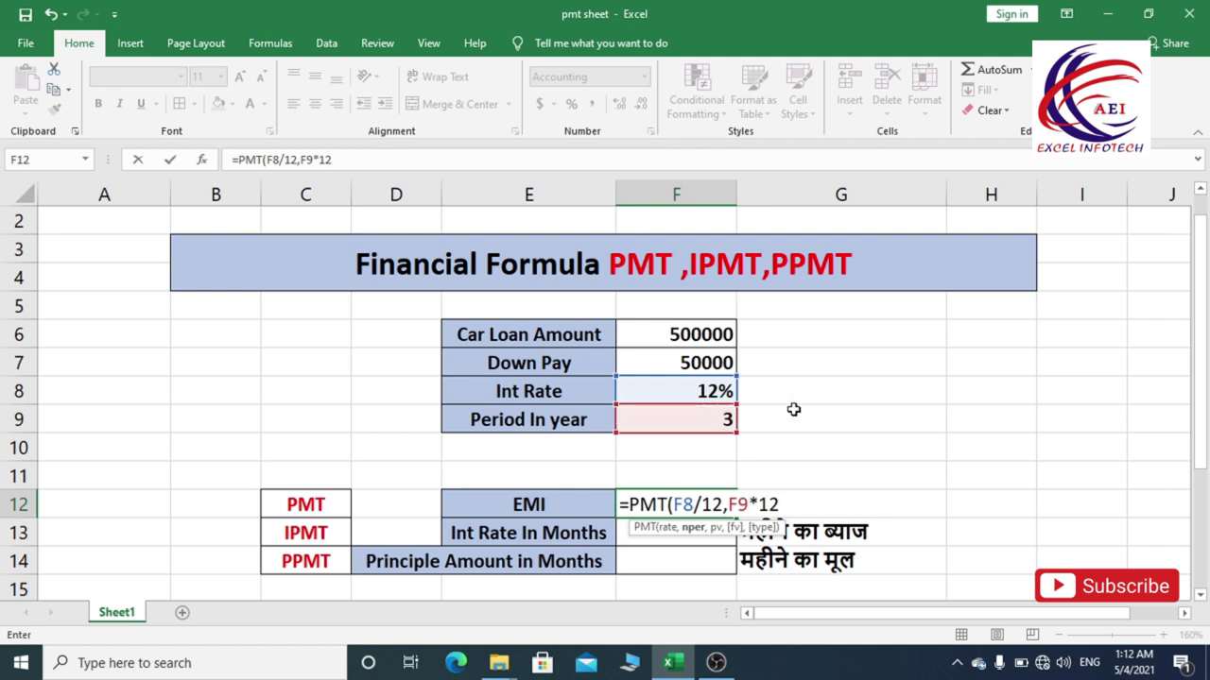
text(,)
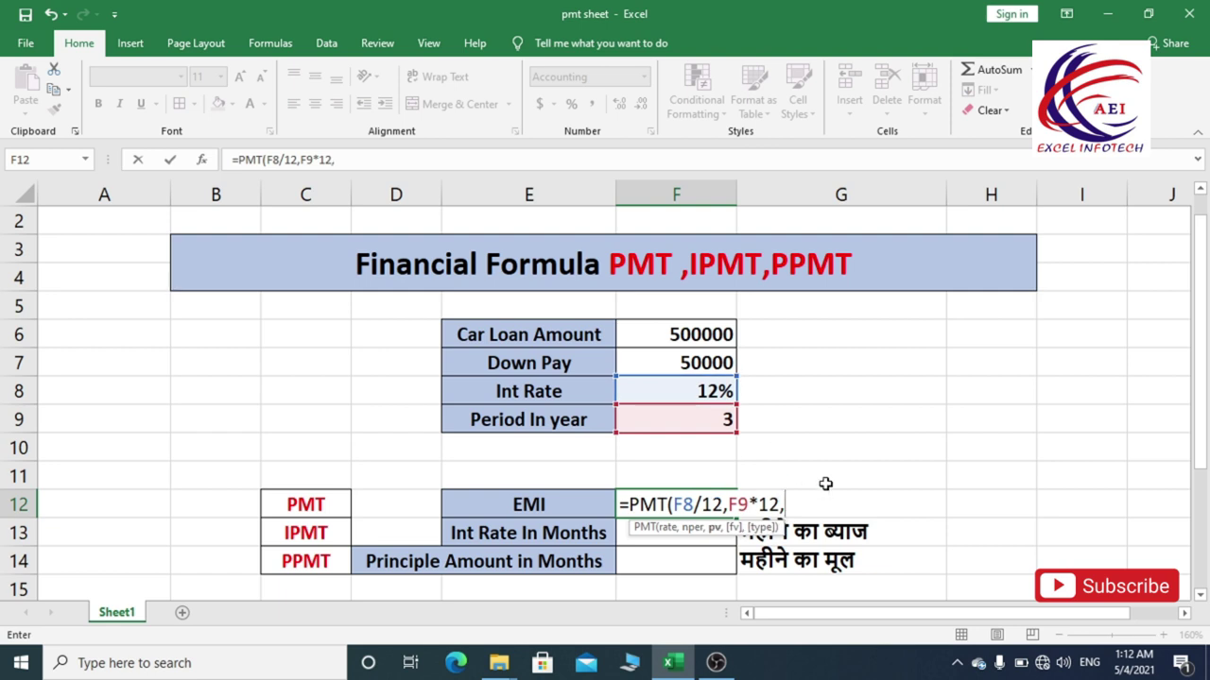
click(673, 337)
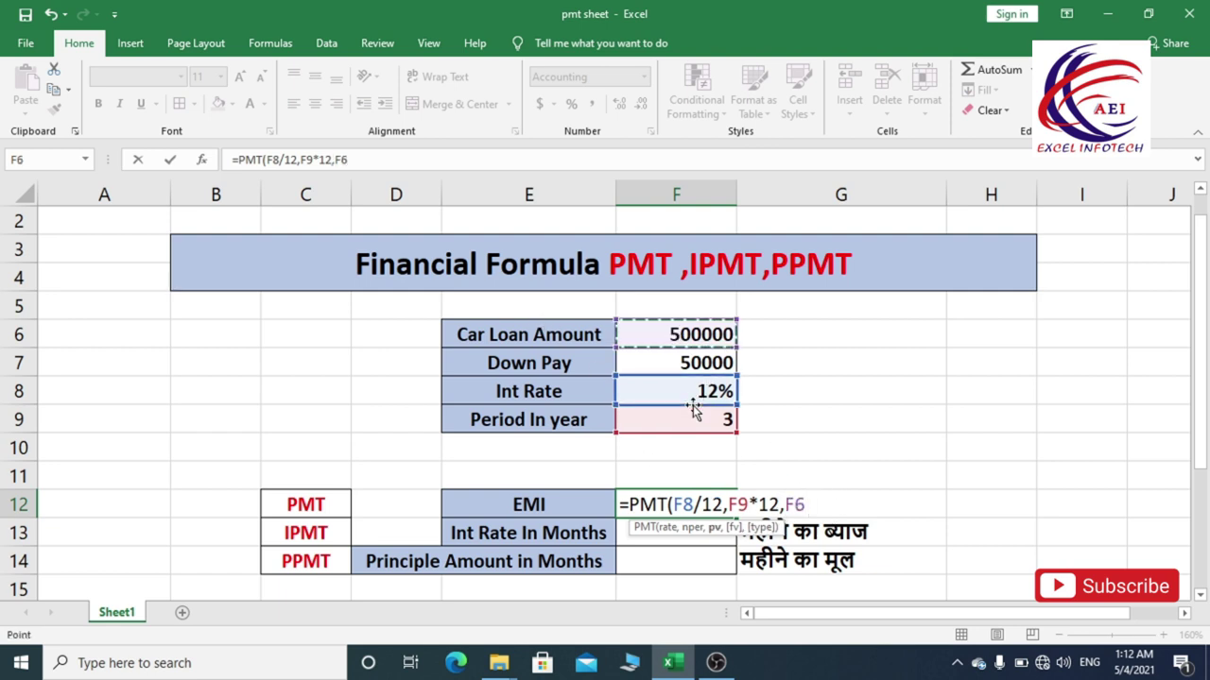
text(-)
click(692, 363)
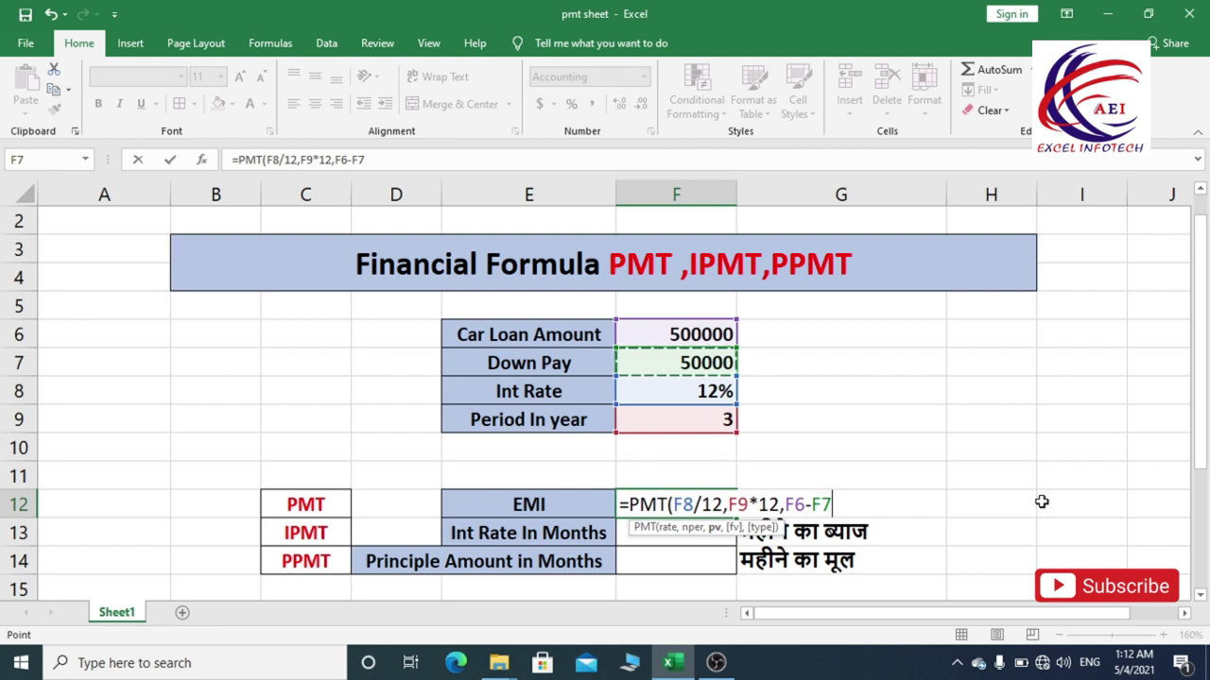
text())
key(Return)
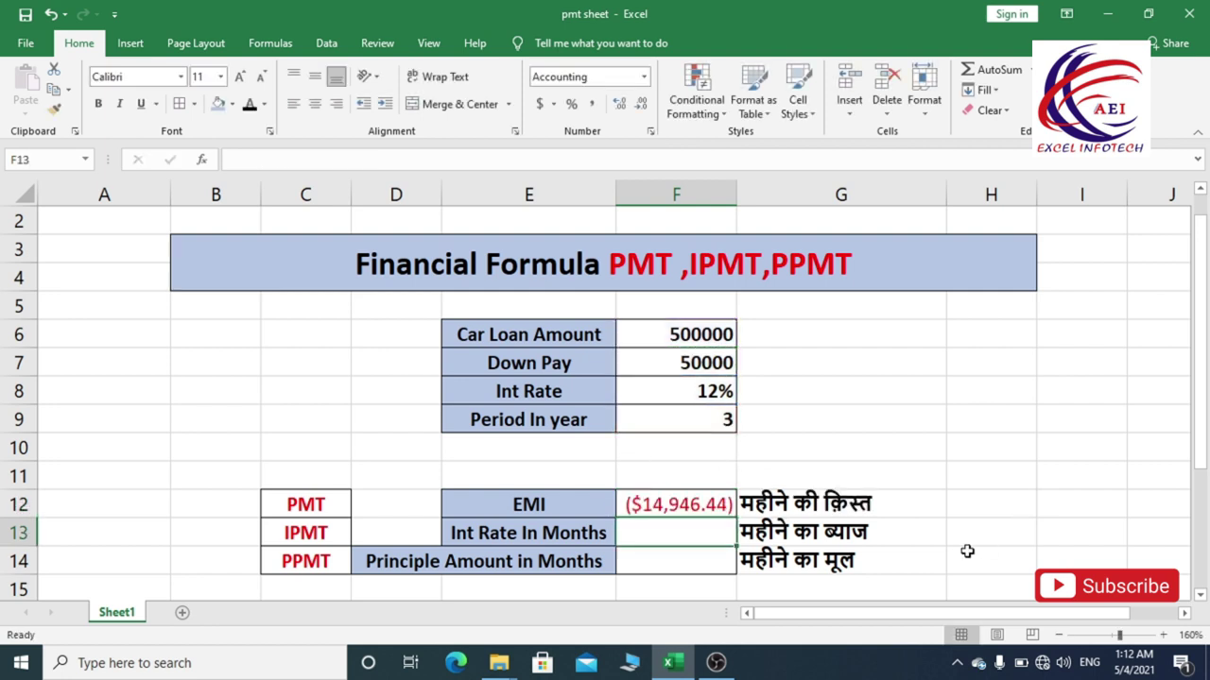
click(661, 500)
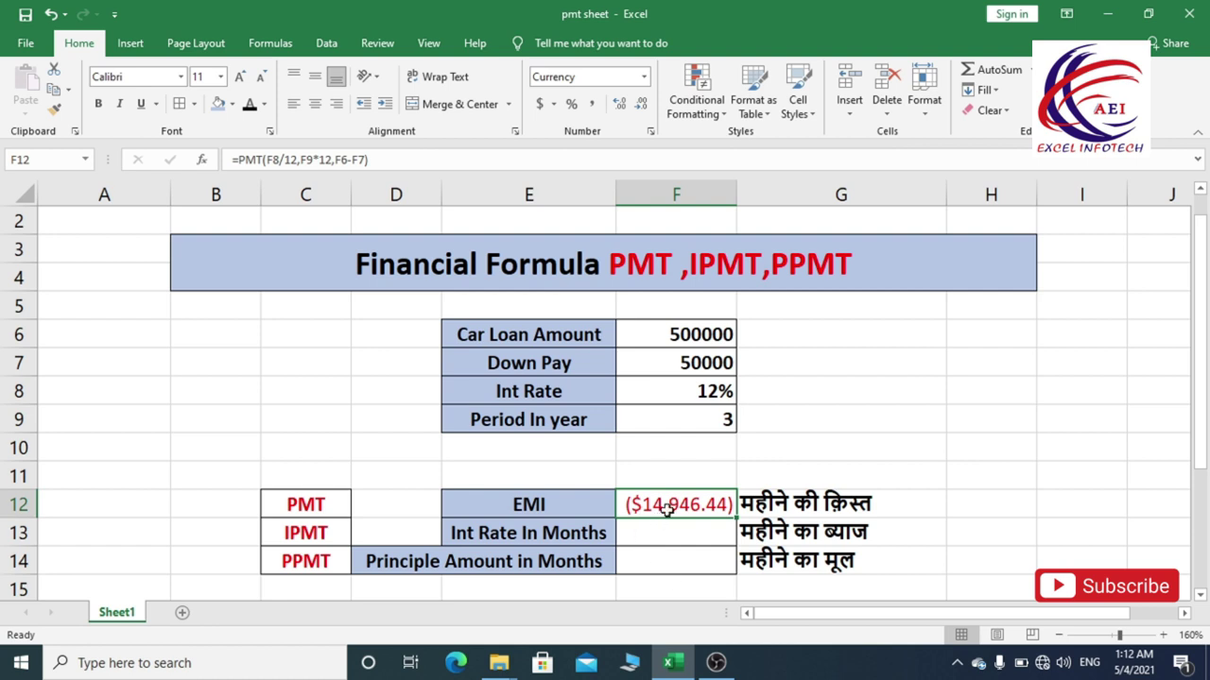
click(839, 505)
click(668, 535)
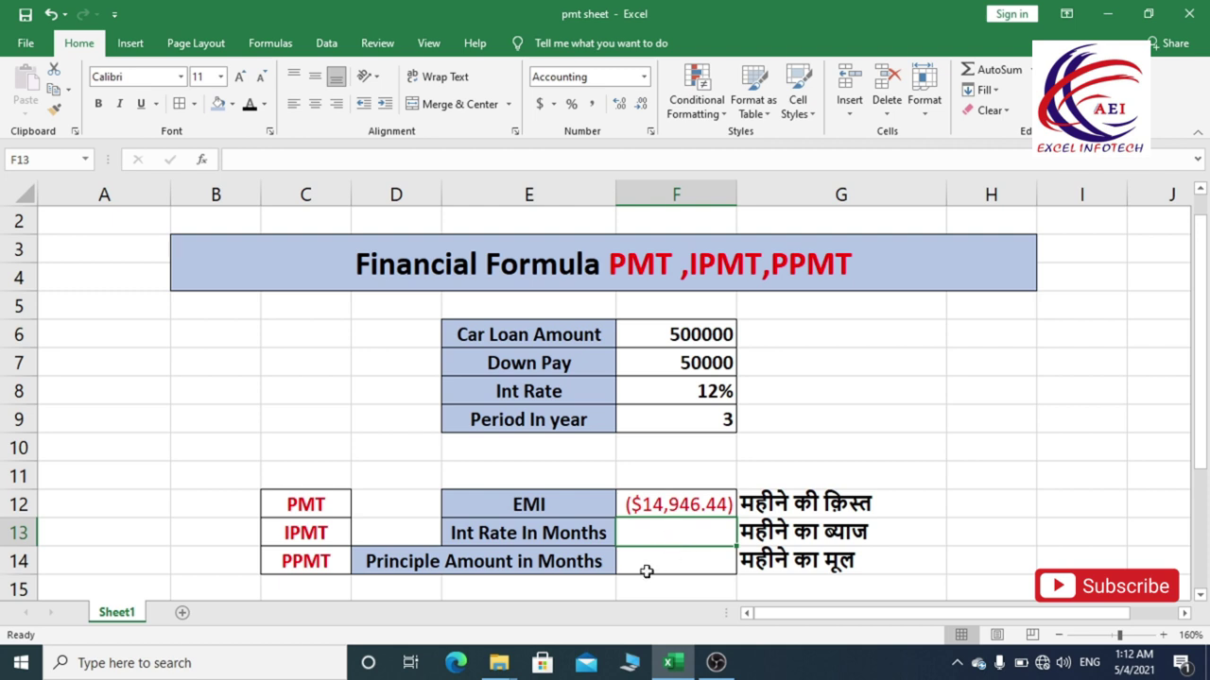
click(654, 571)
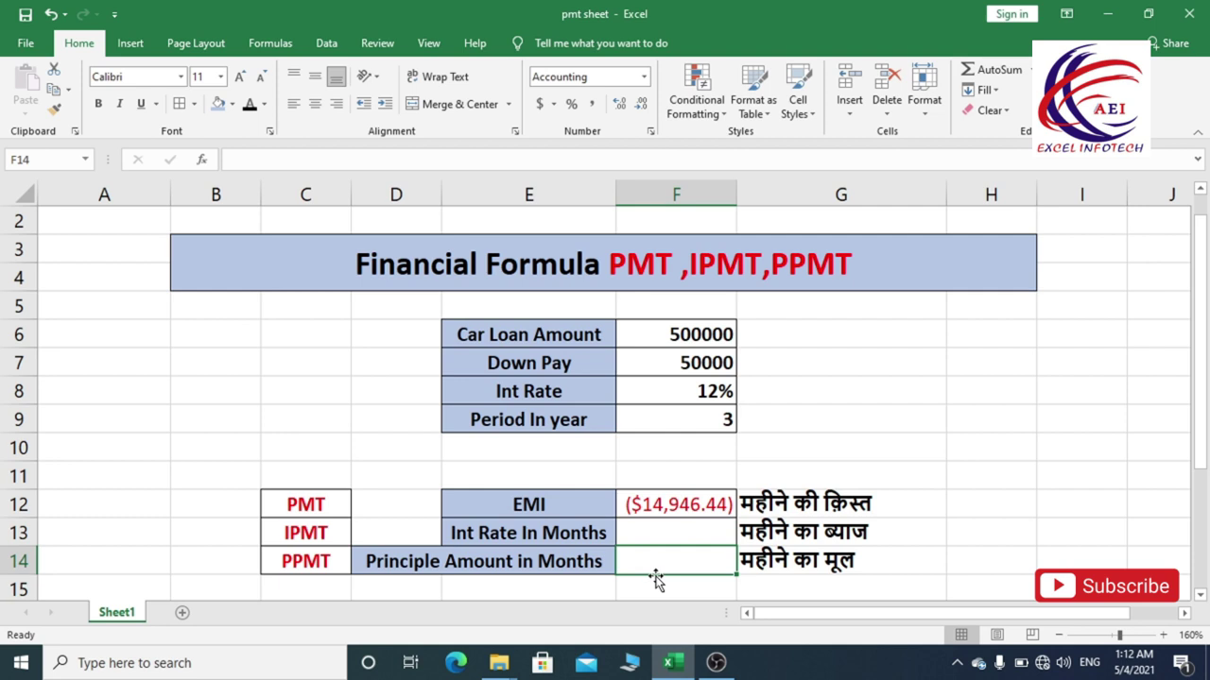
click(656, 536)
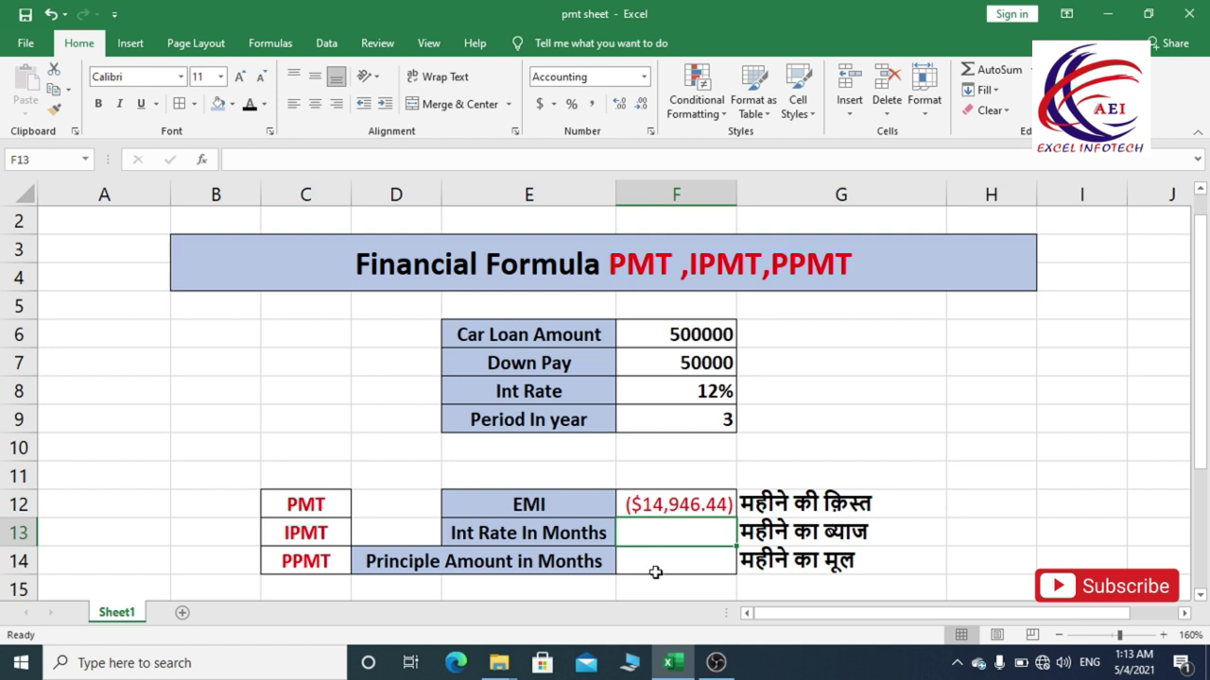
click(651, 560)
click(657, 531)
click(790, 538)
click(771, 560)
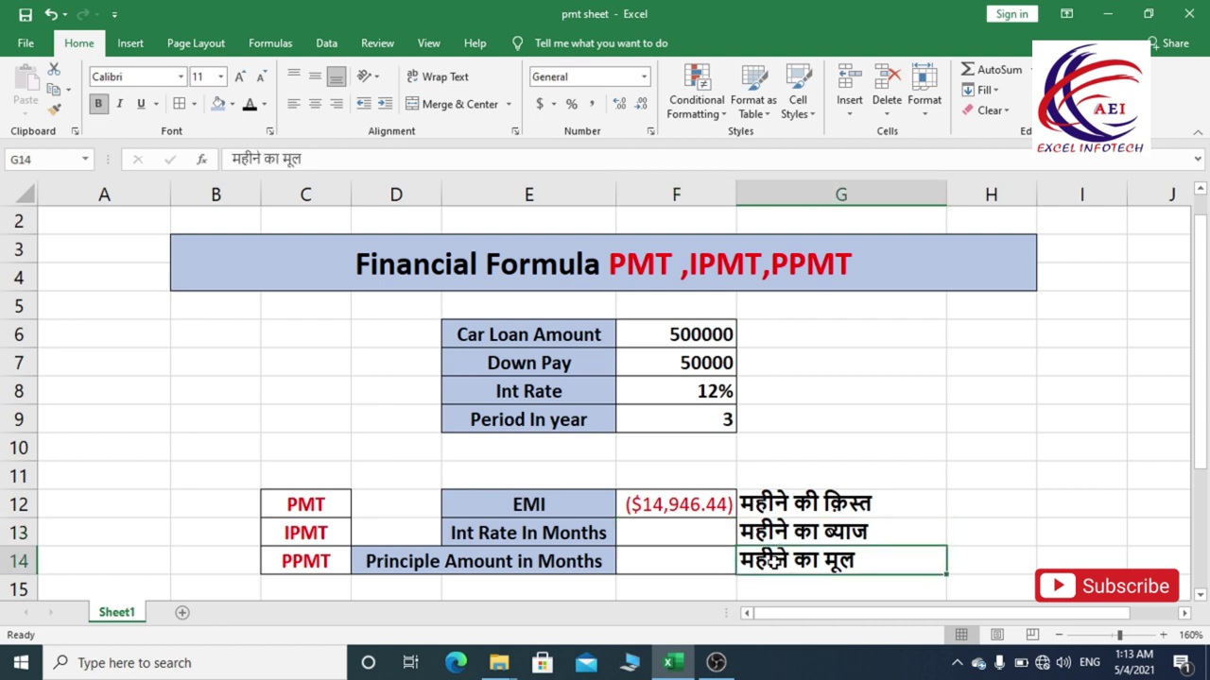
click(691, 531)
click(666, 581)
click(667, 541)
click(669, 559)
click(679, 537)
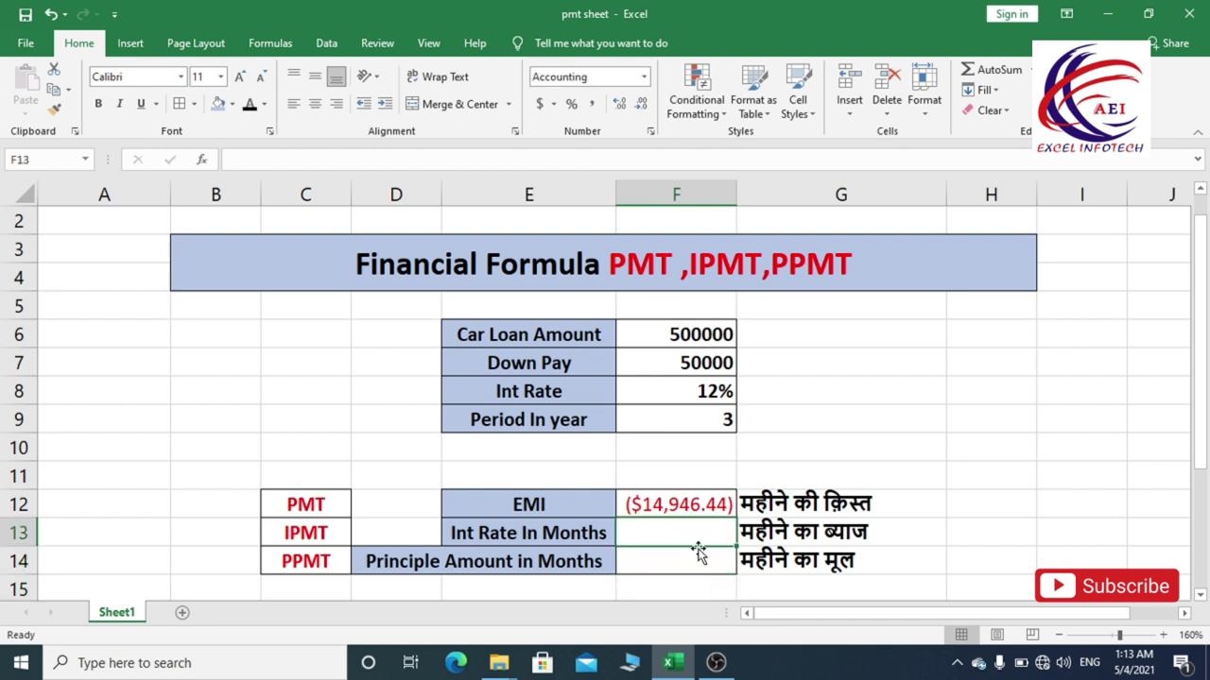
Enter =IPMT(F8/12,1,F9*12,F6-F7) in F13, showing first-month interest of ($4,500.00)
text(=)
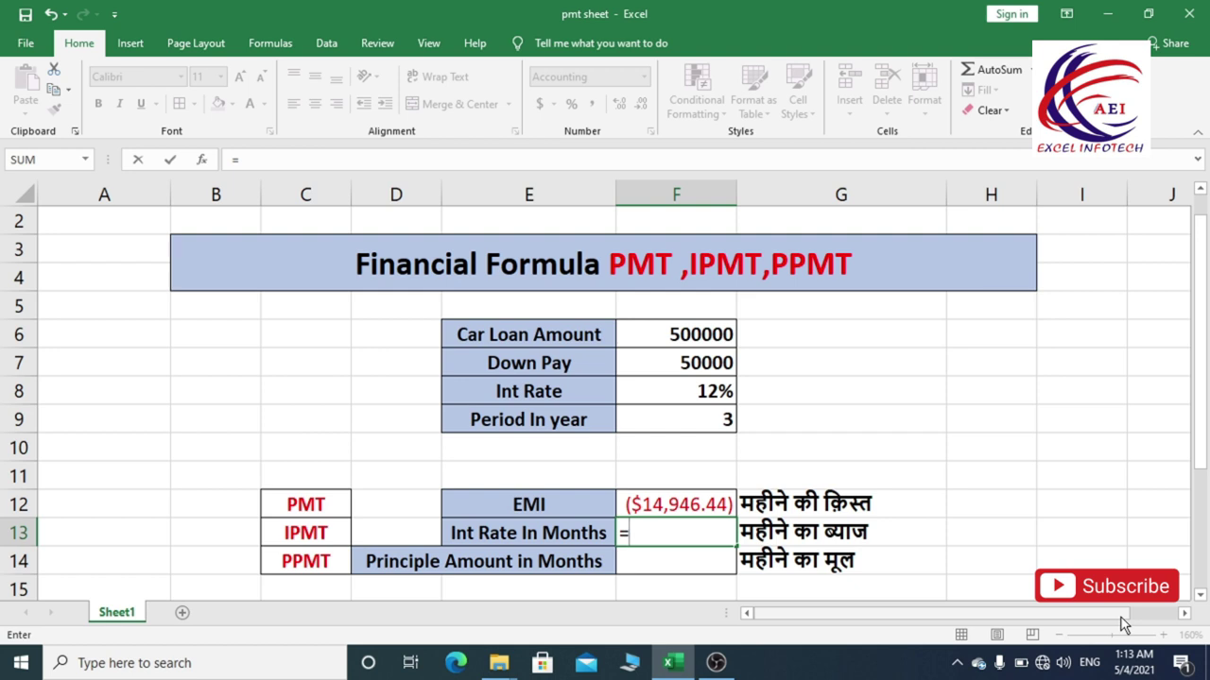
text(ipmt)
key(Tab)
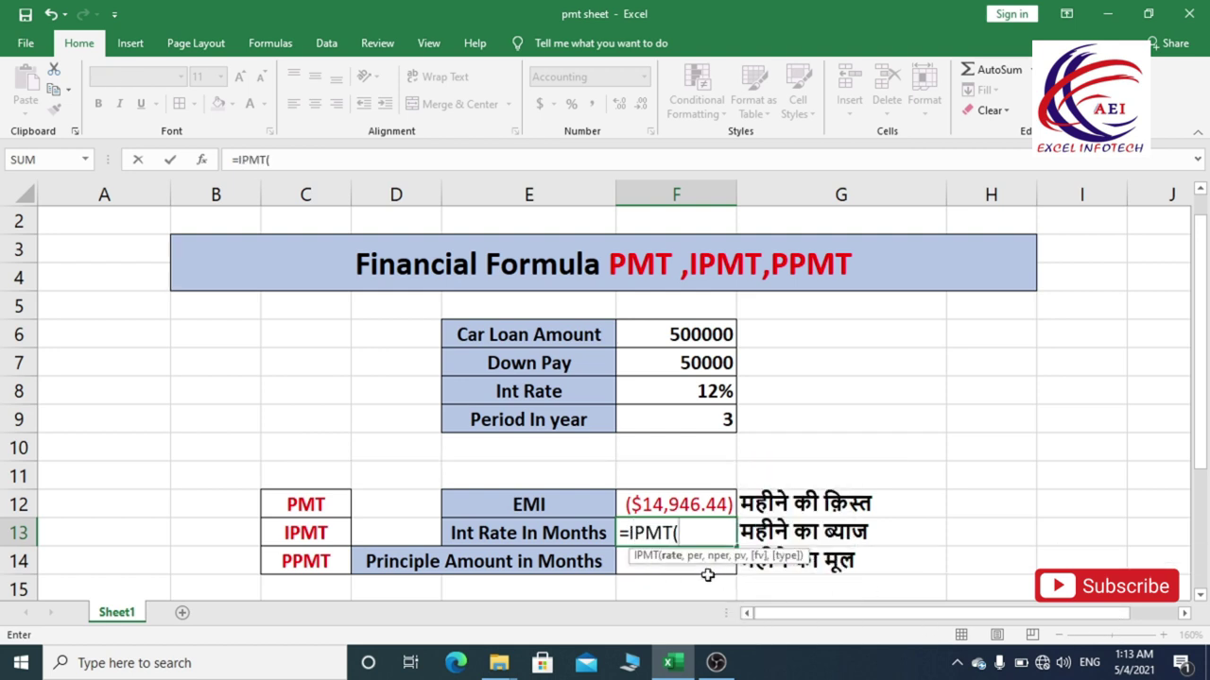
click(707, 390)
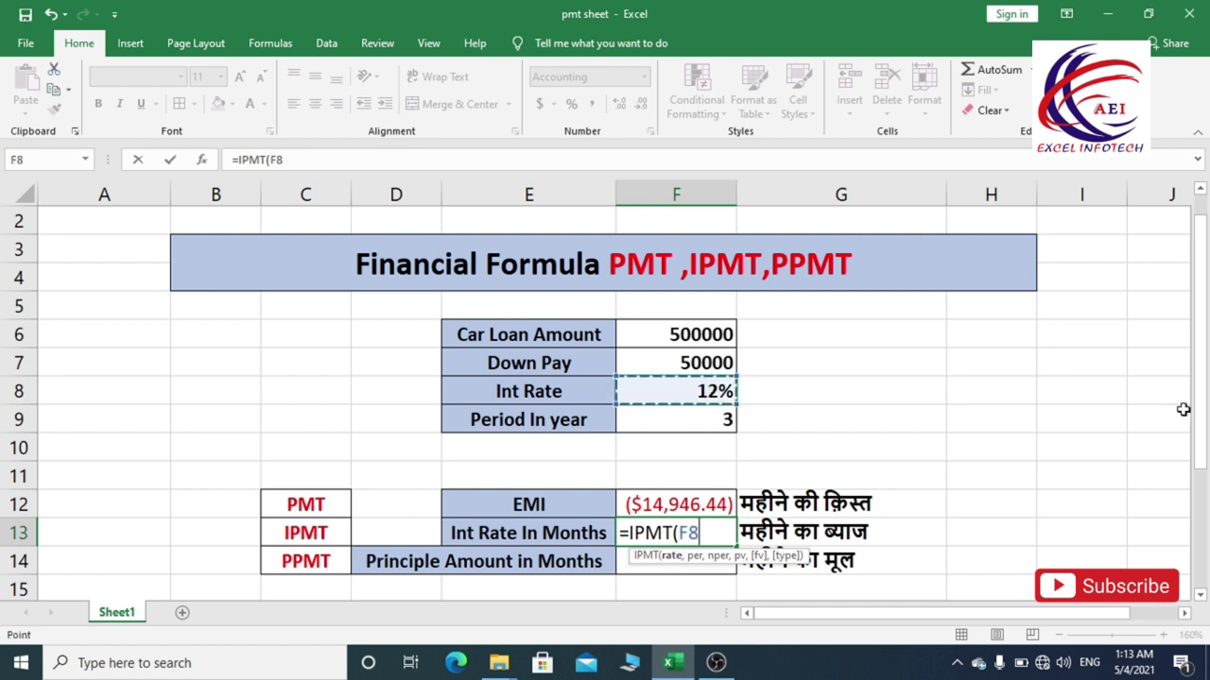
text(/12,)
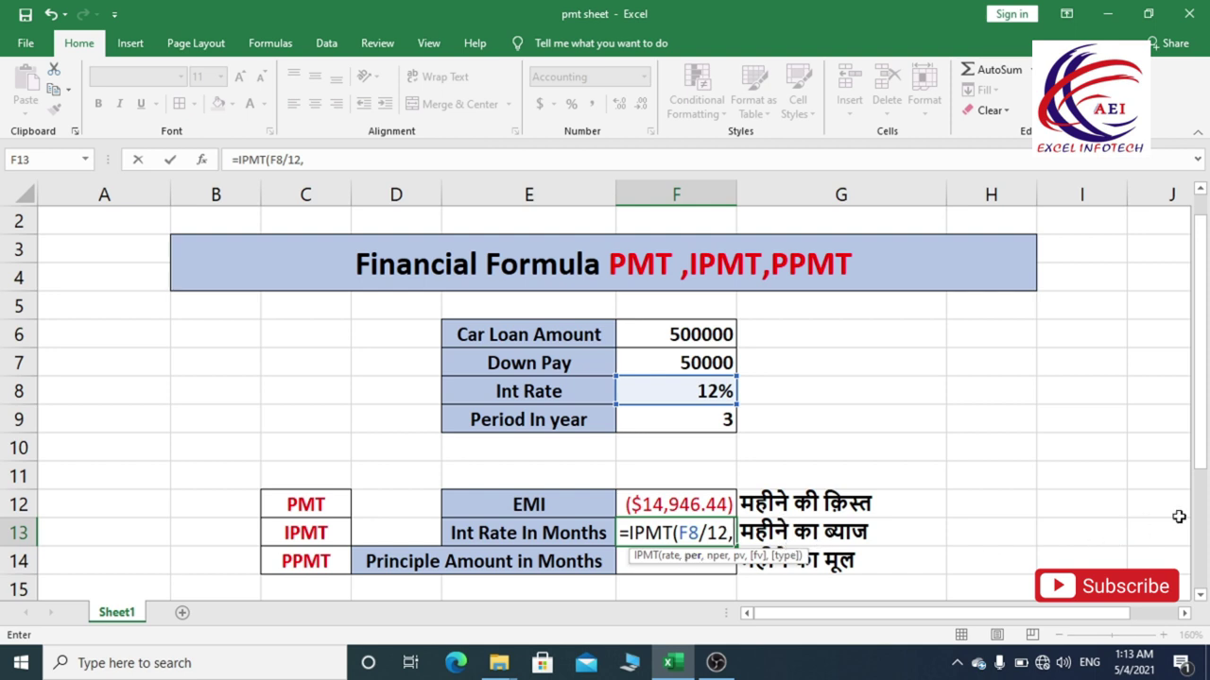
text(1)
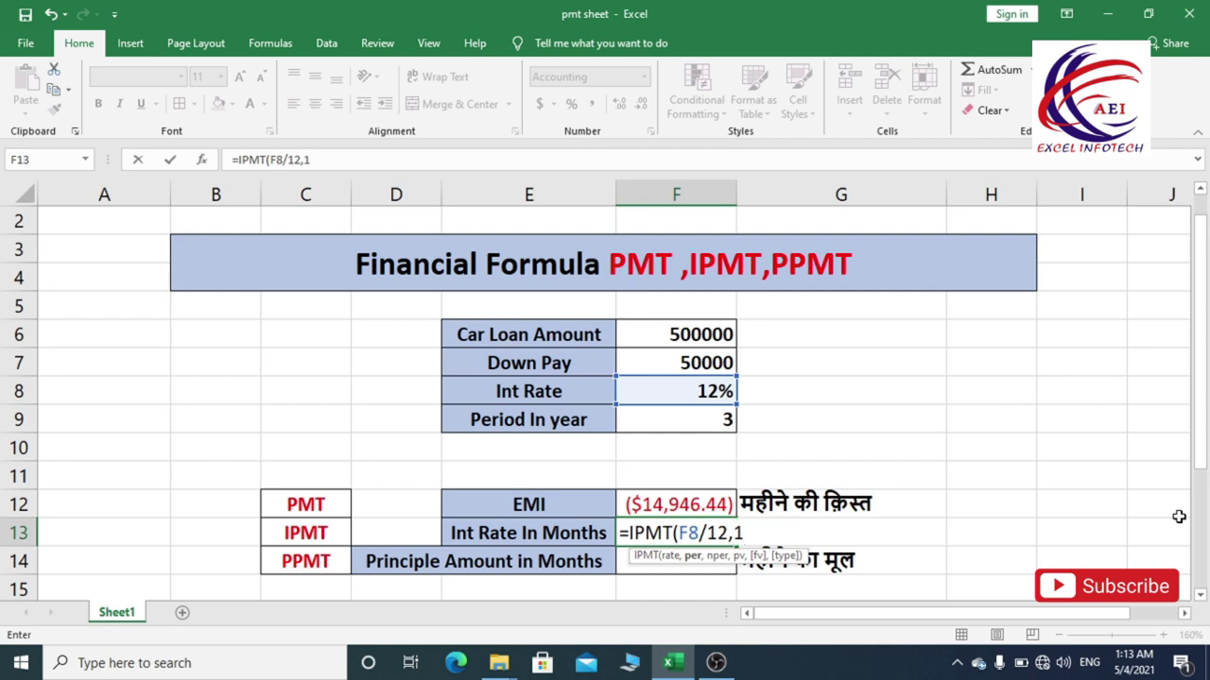
text(,)
click(703, 419)
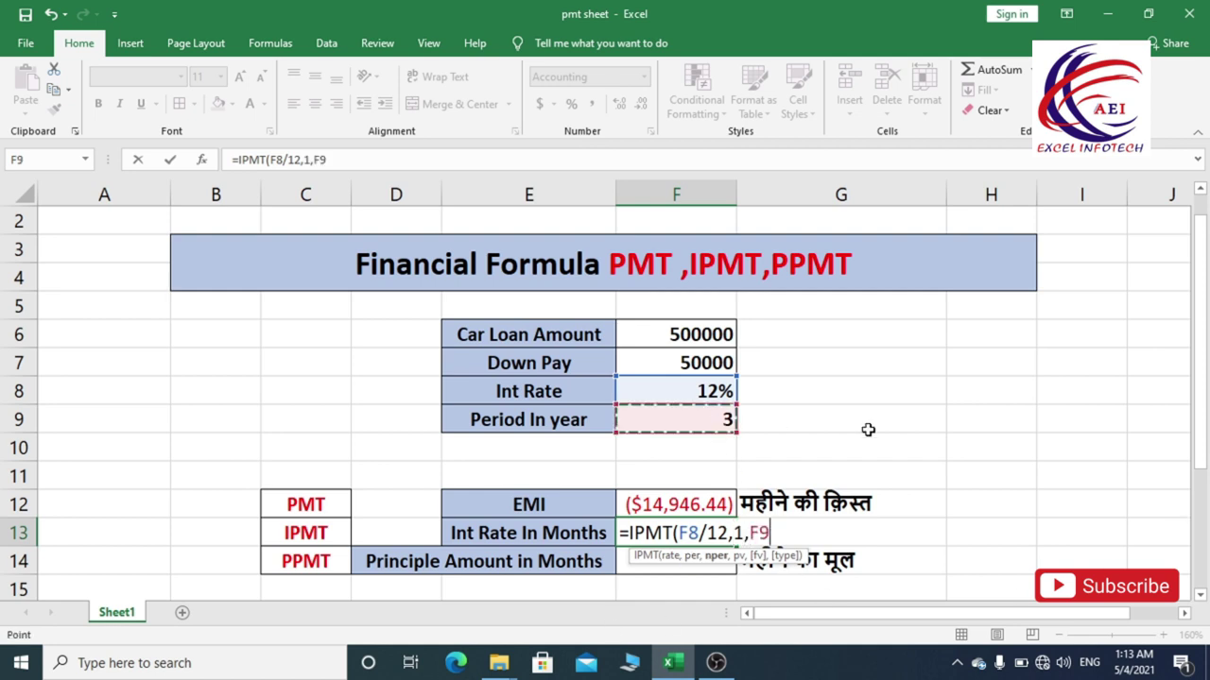
text(*12)
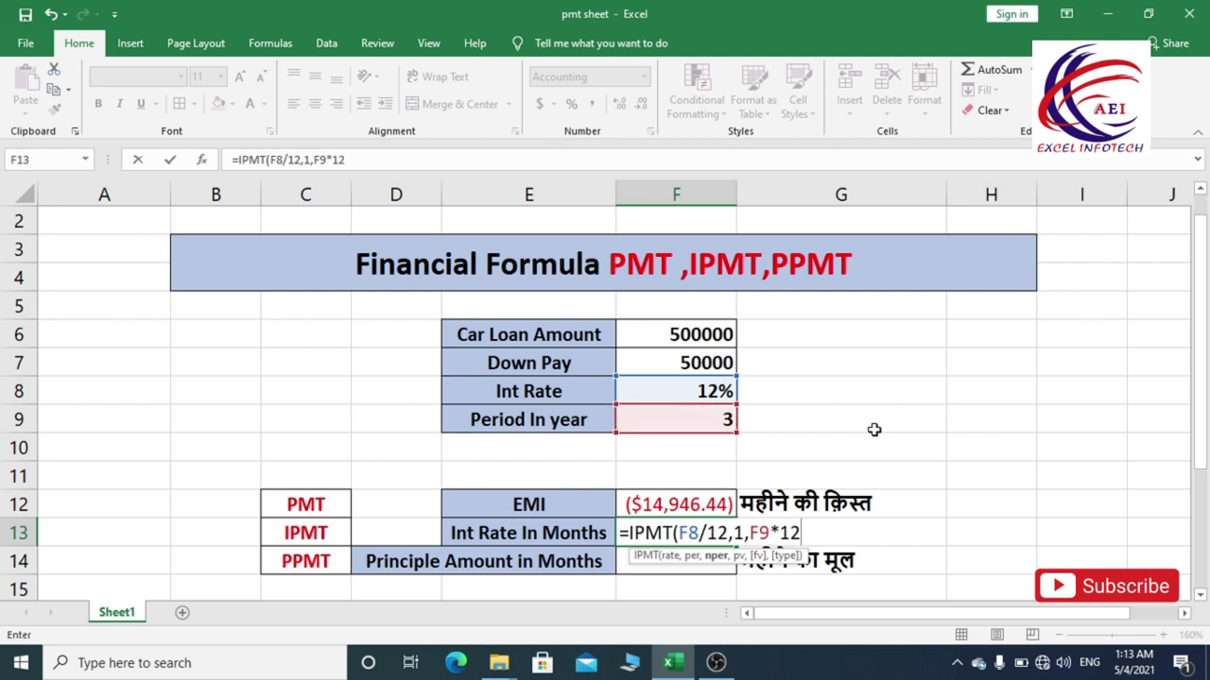
text(,)
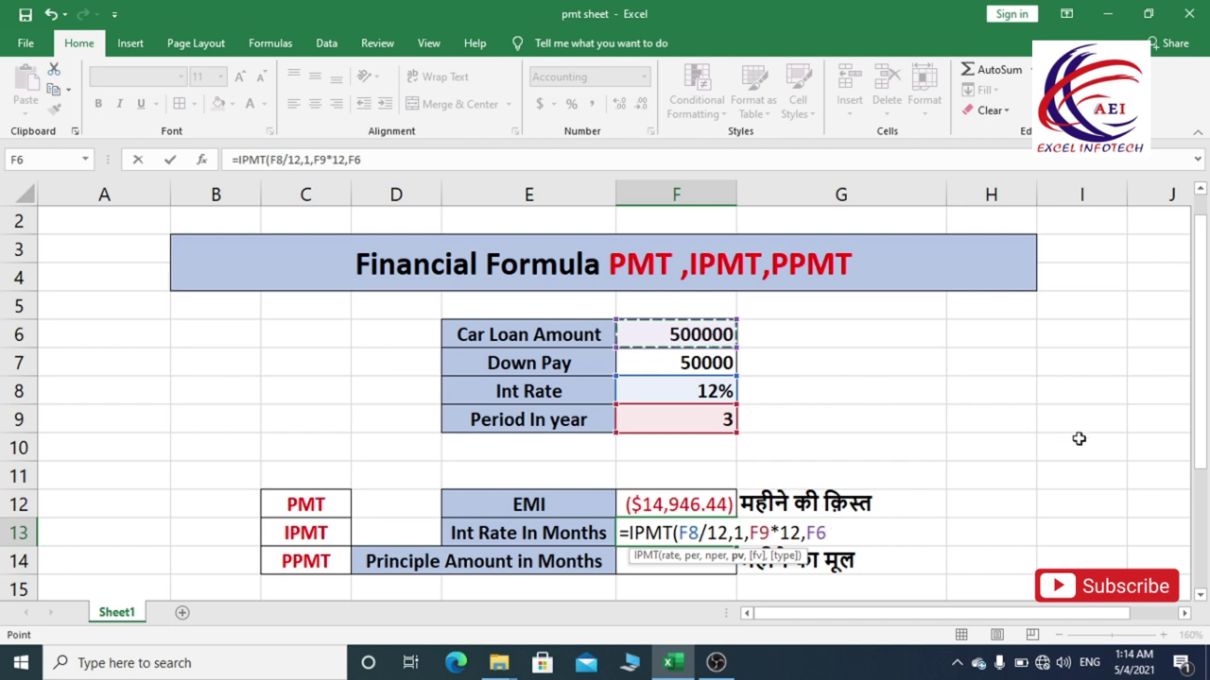
text(-)
click(718, 365)
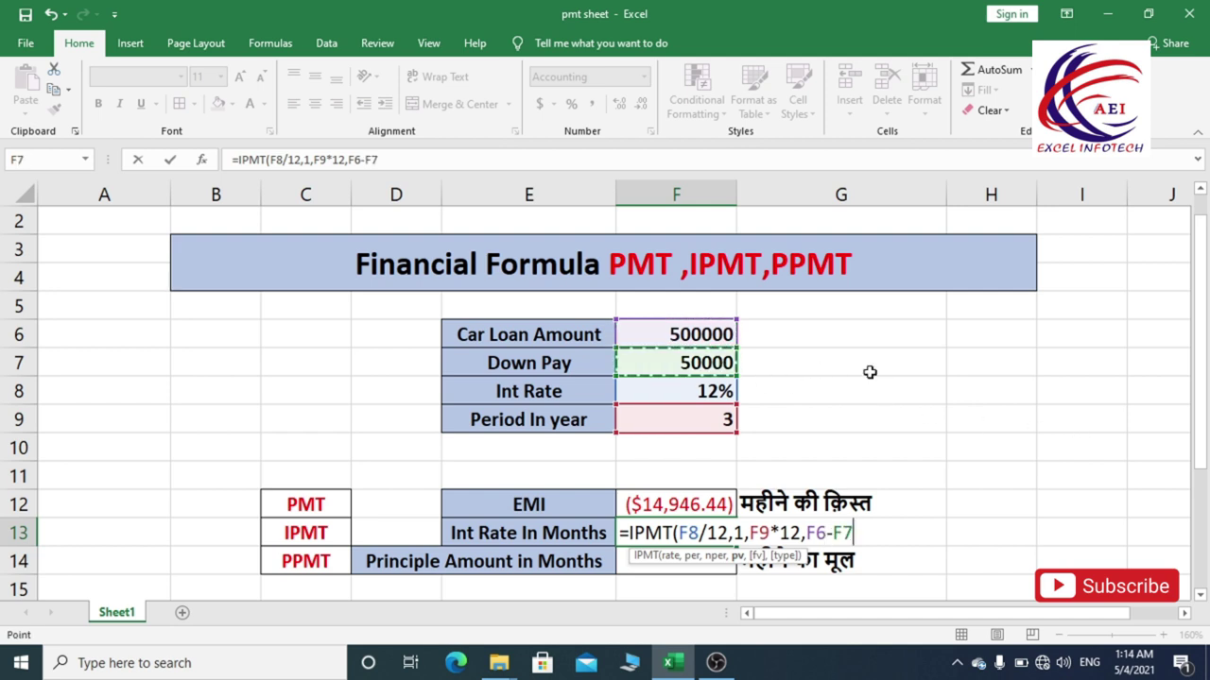
text())
key(Return)
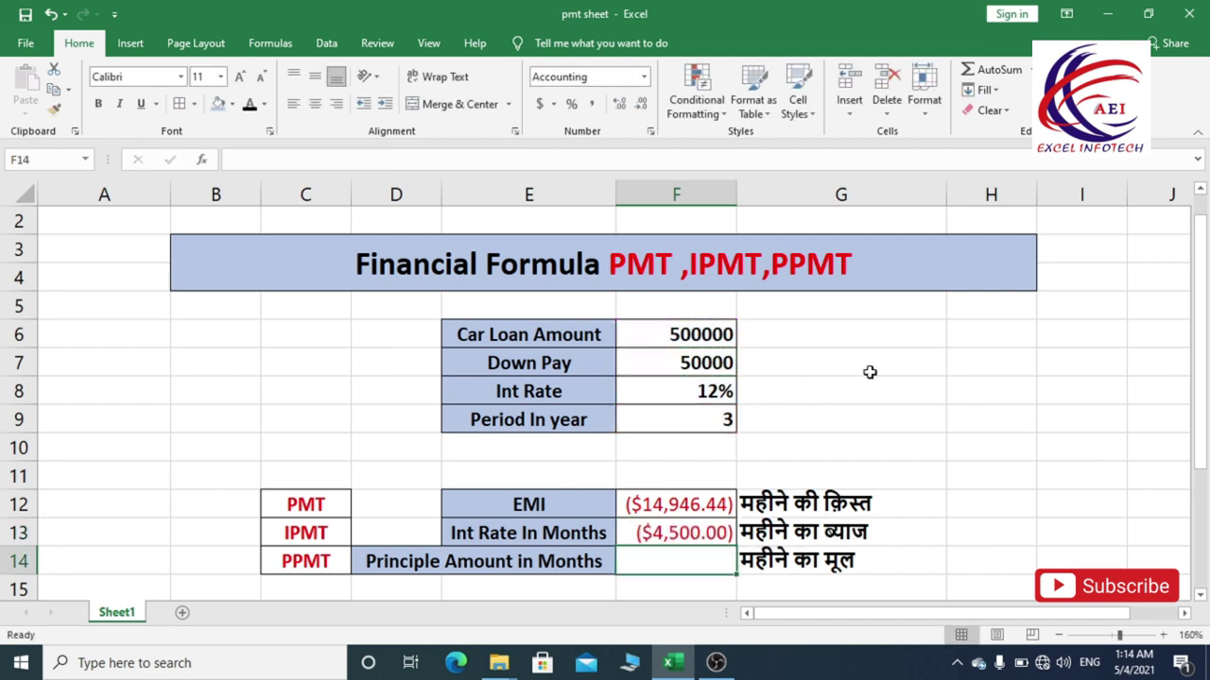
click(685, 535)
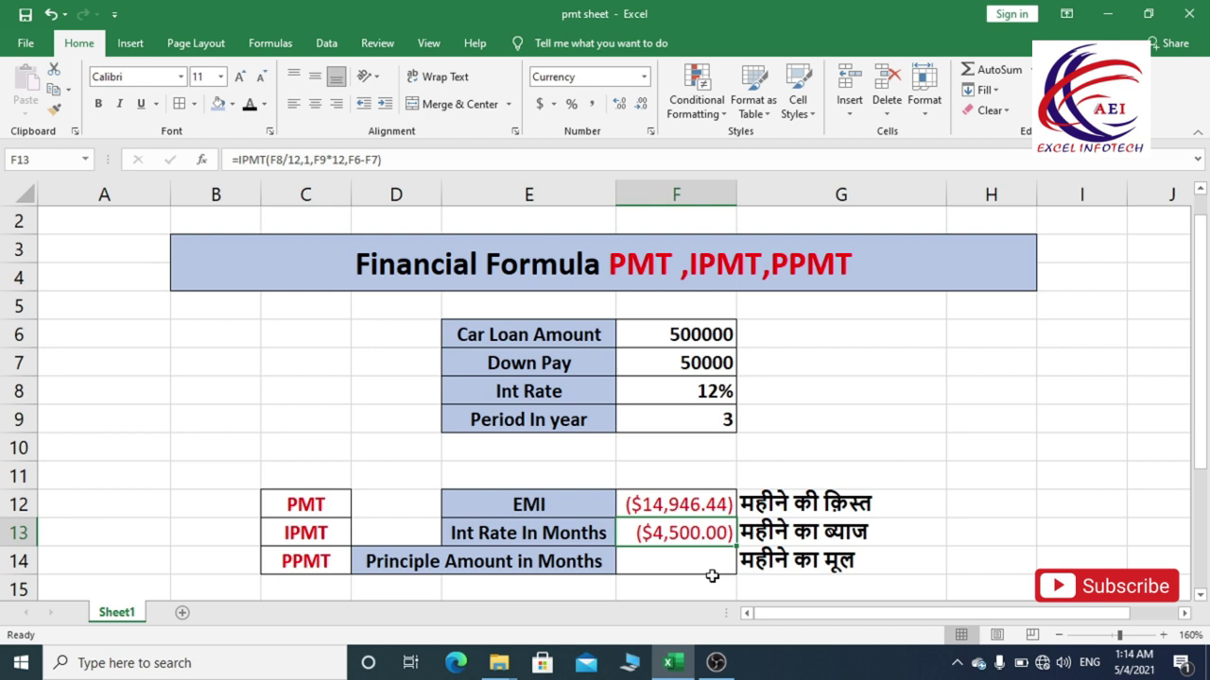
Enter =PPMT(F8/12,1,F9*12,F6-F7) in F14, showing first-month principal of ($10,446.44)
click(696, 573)
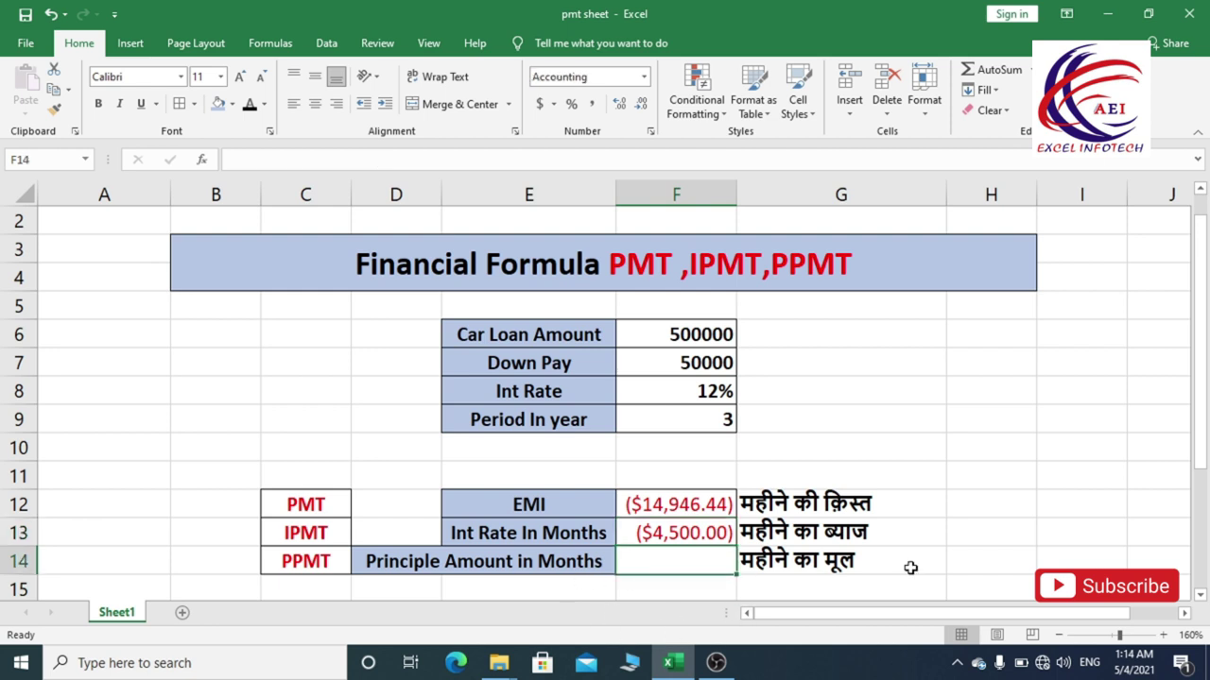
text(=ppm)
key(Tab)
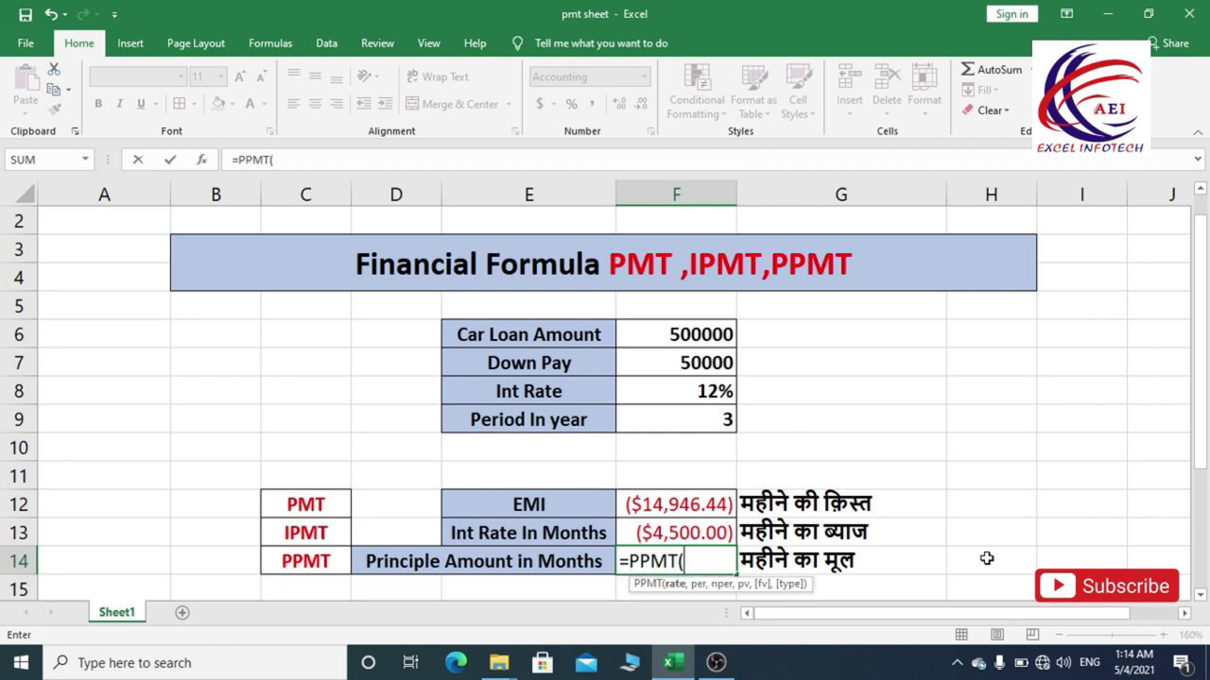
click(712, 390)
text(/12)
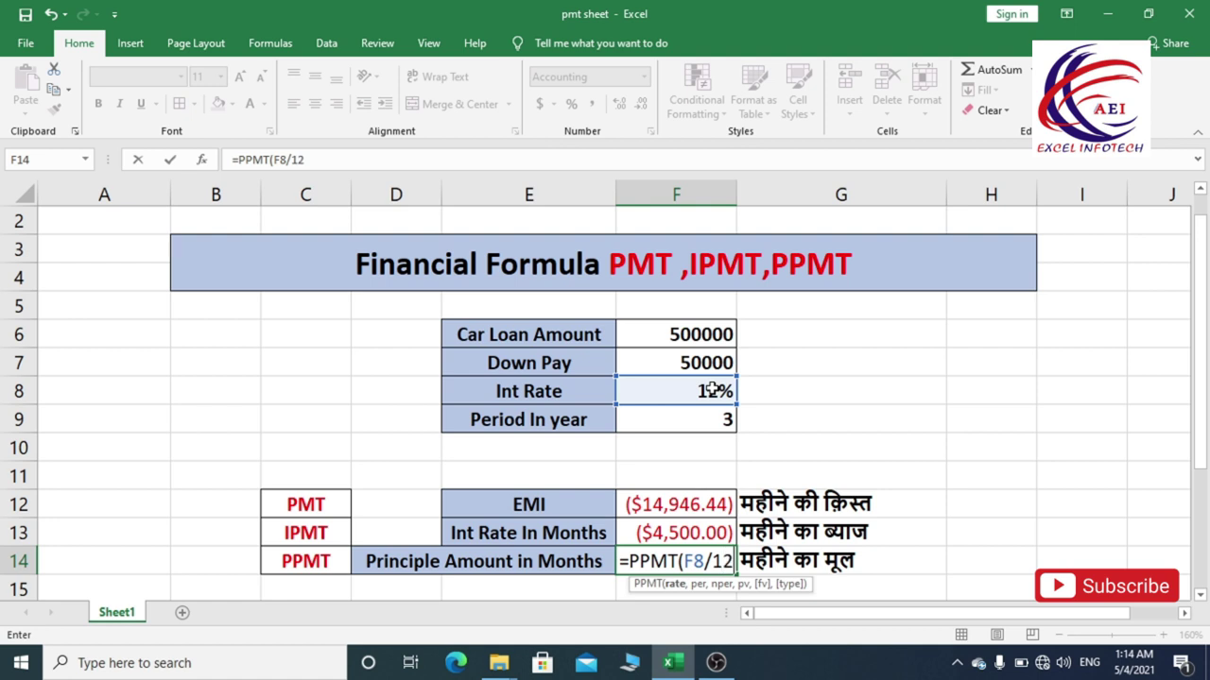
text(,)
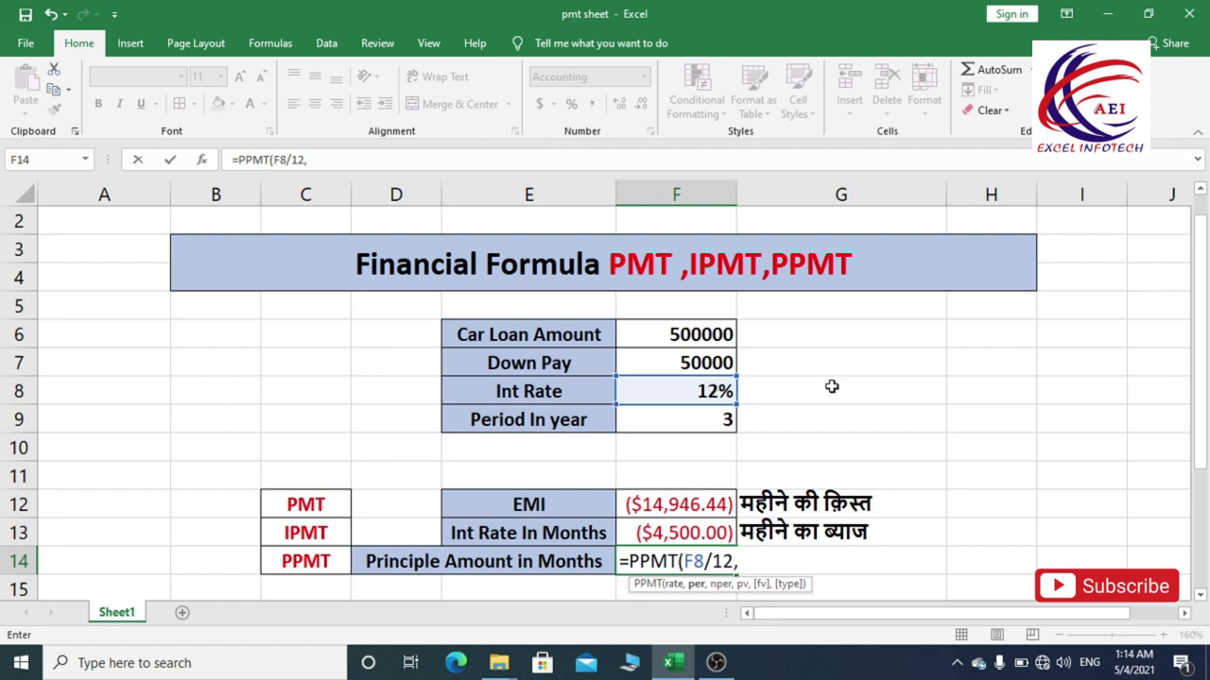
text(1)
text(,)
click(705, 422)
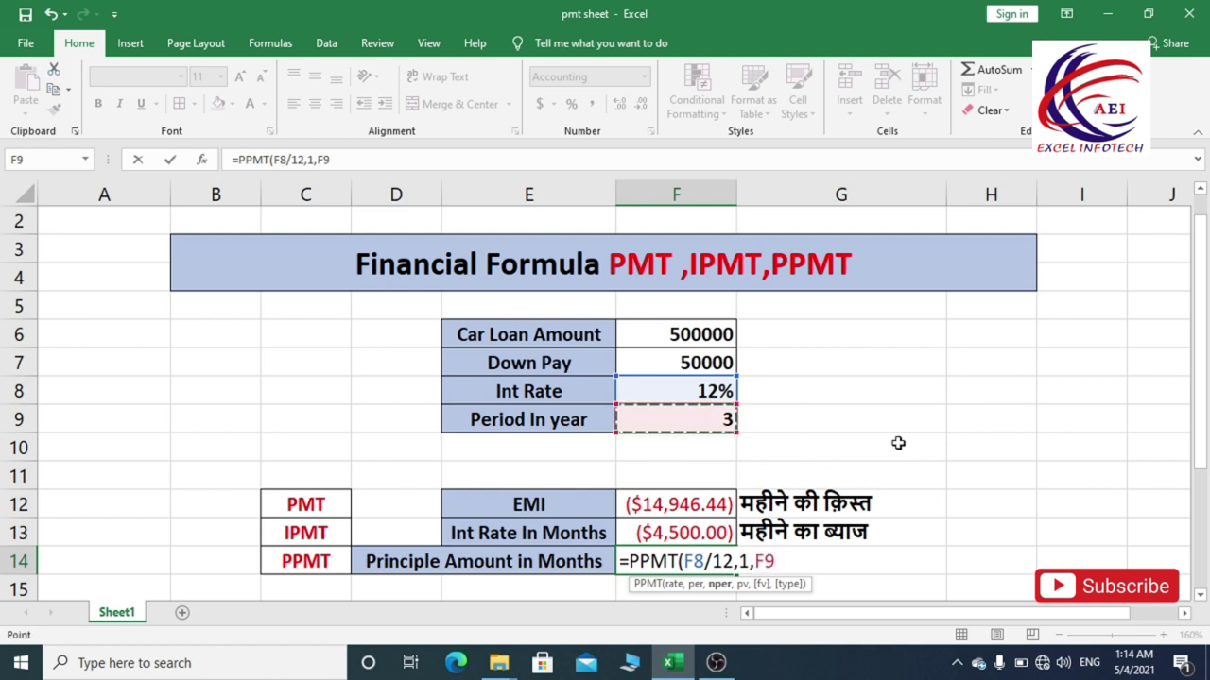
text(*12,)
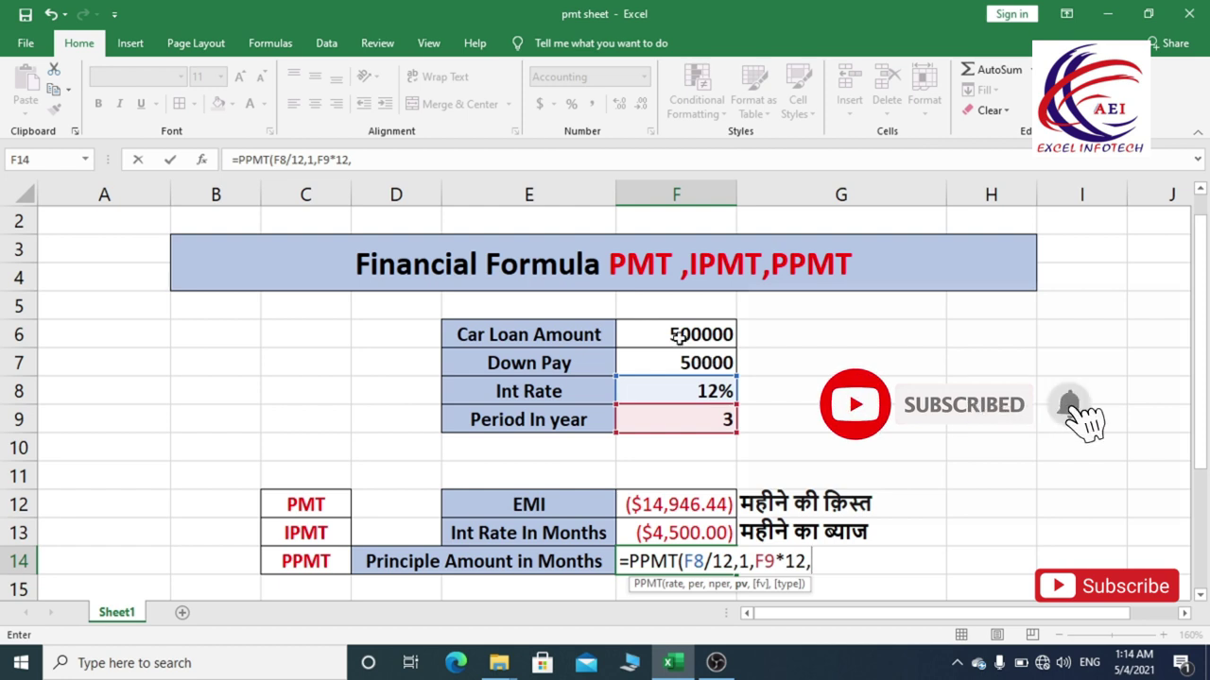
click(682, 345)
text(-)
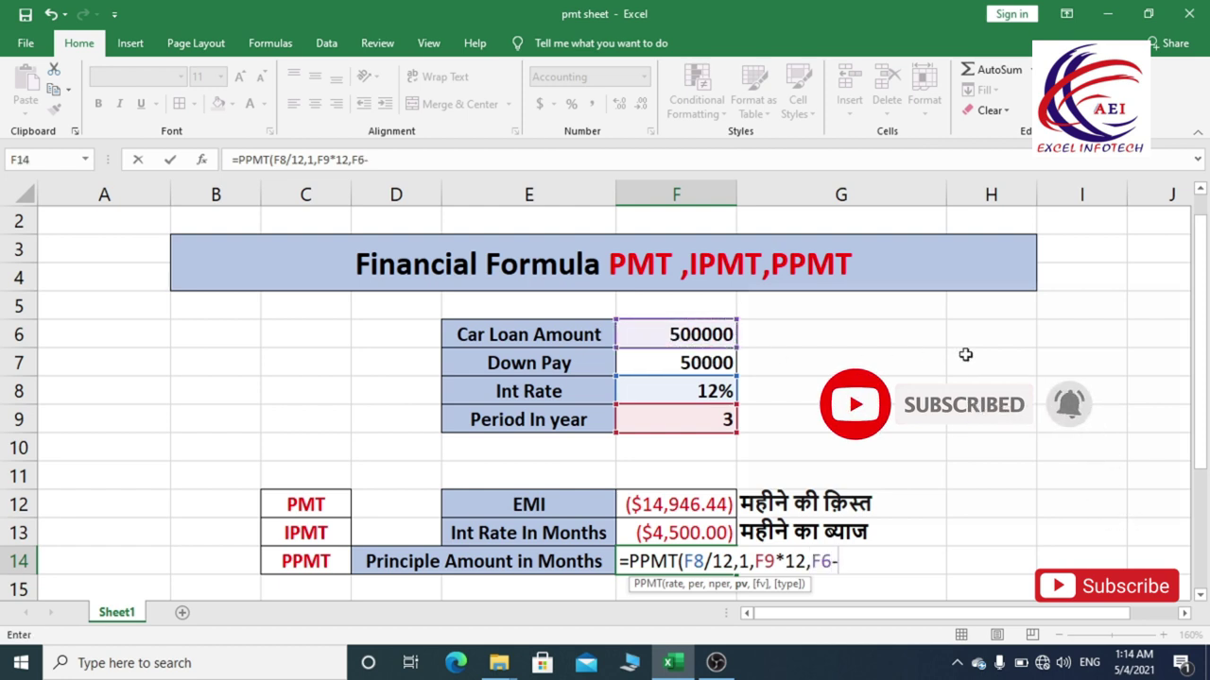
click(733, 370)
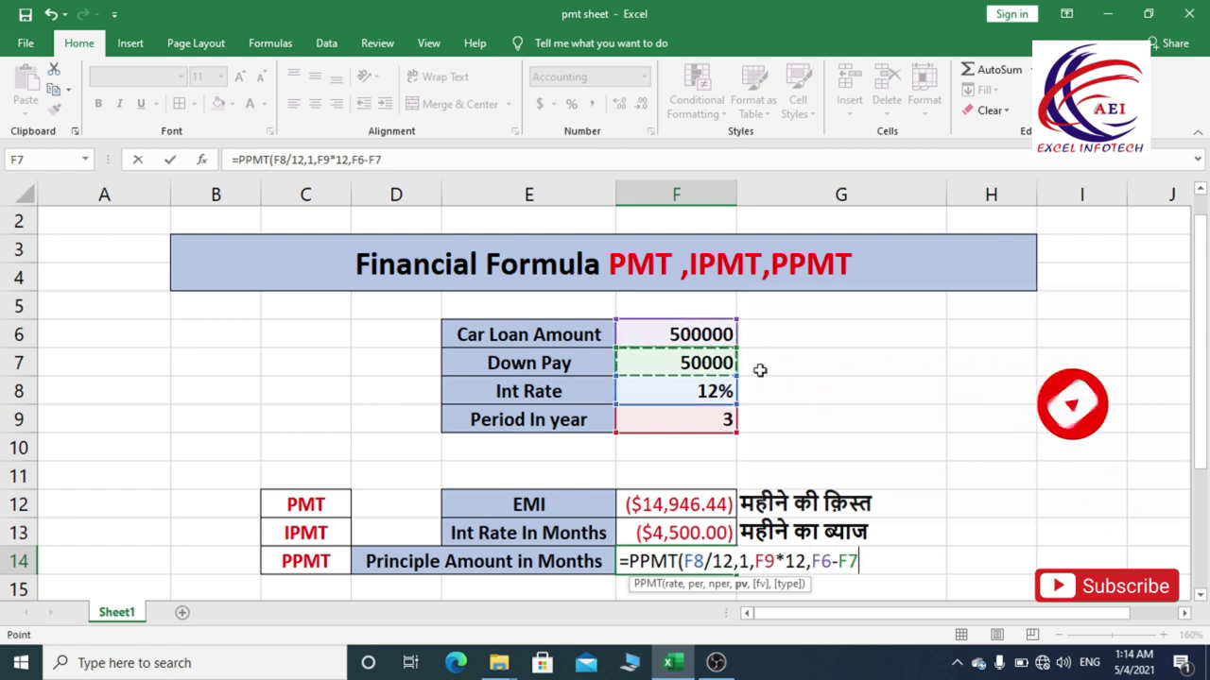
key(Return)
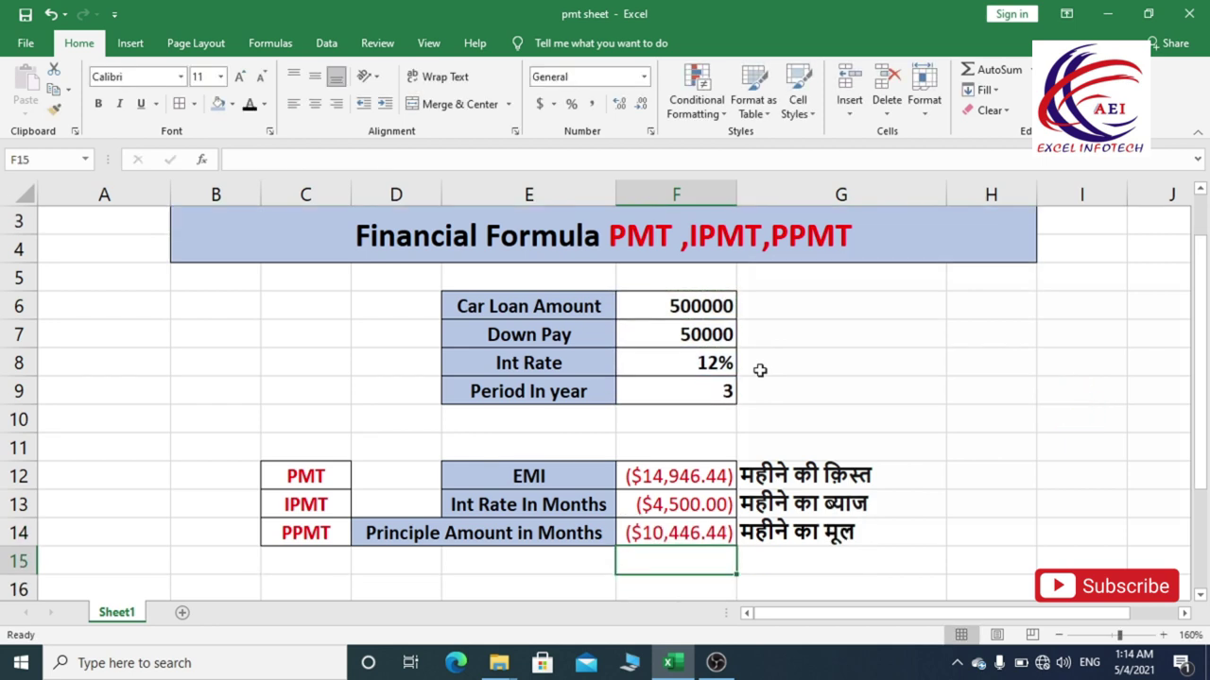
click(678, 484)
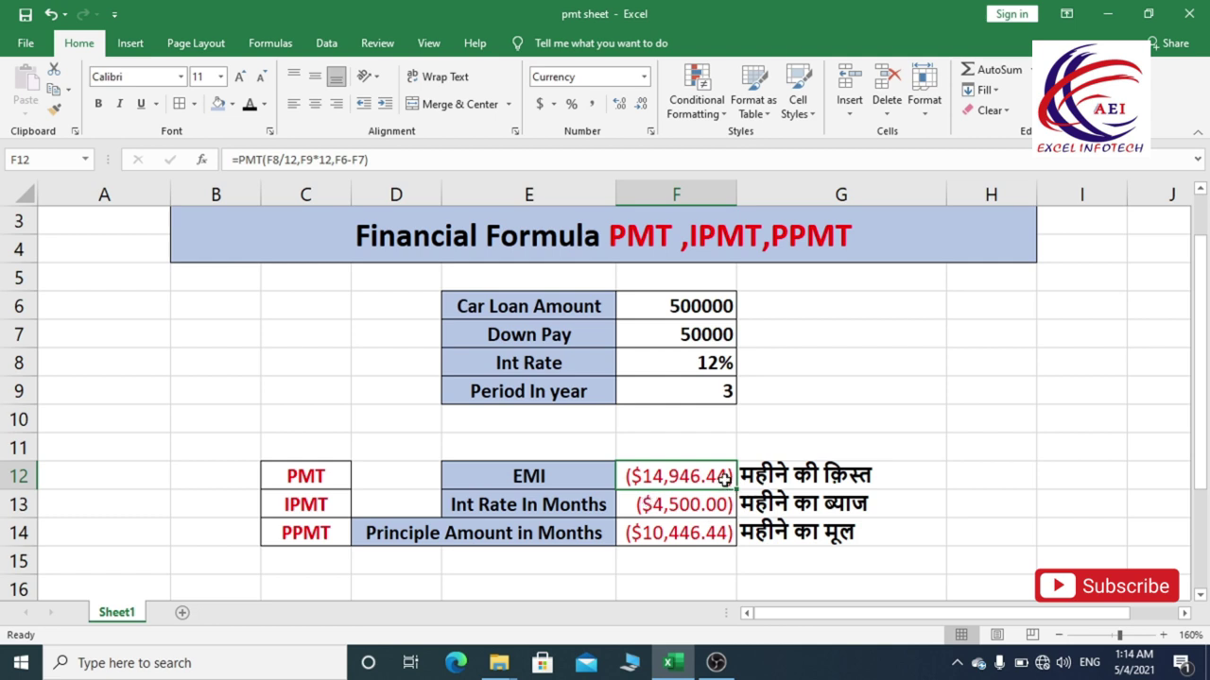
click(697, 515)
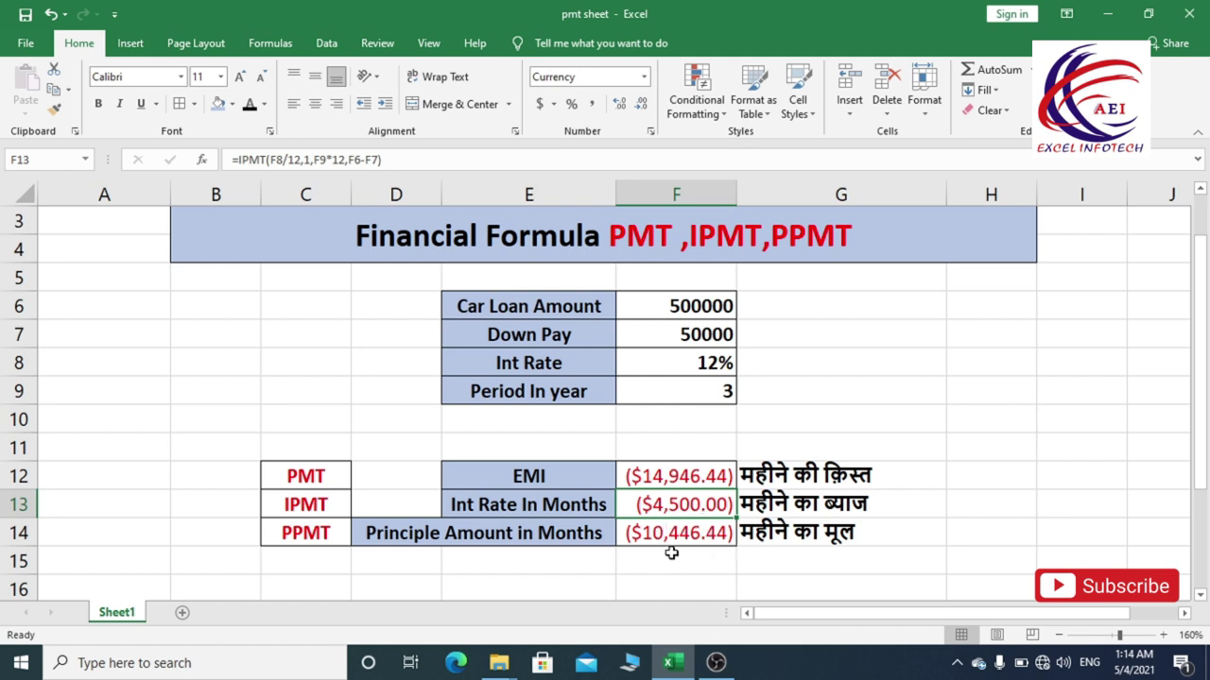
click(699, 535)
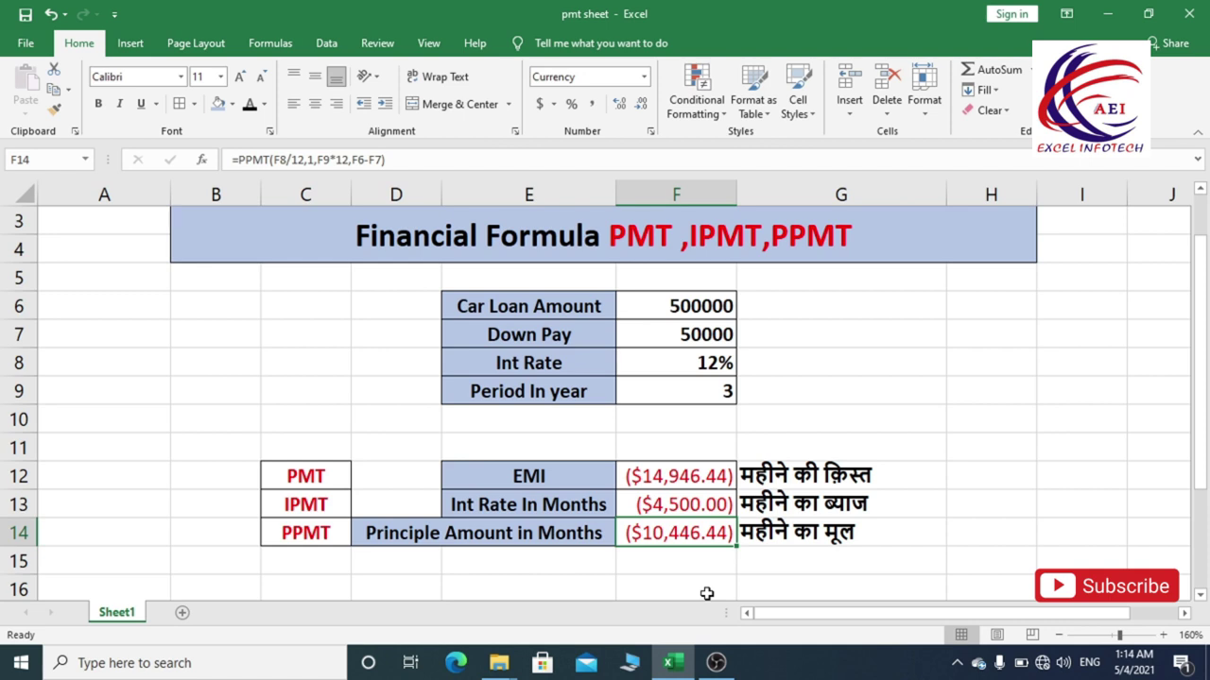
drag(689, 511, 691, 535)
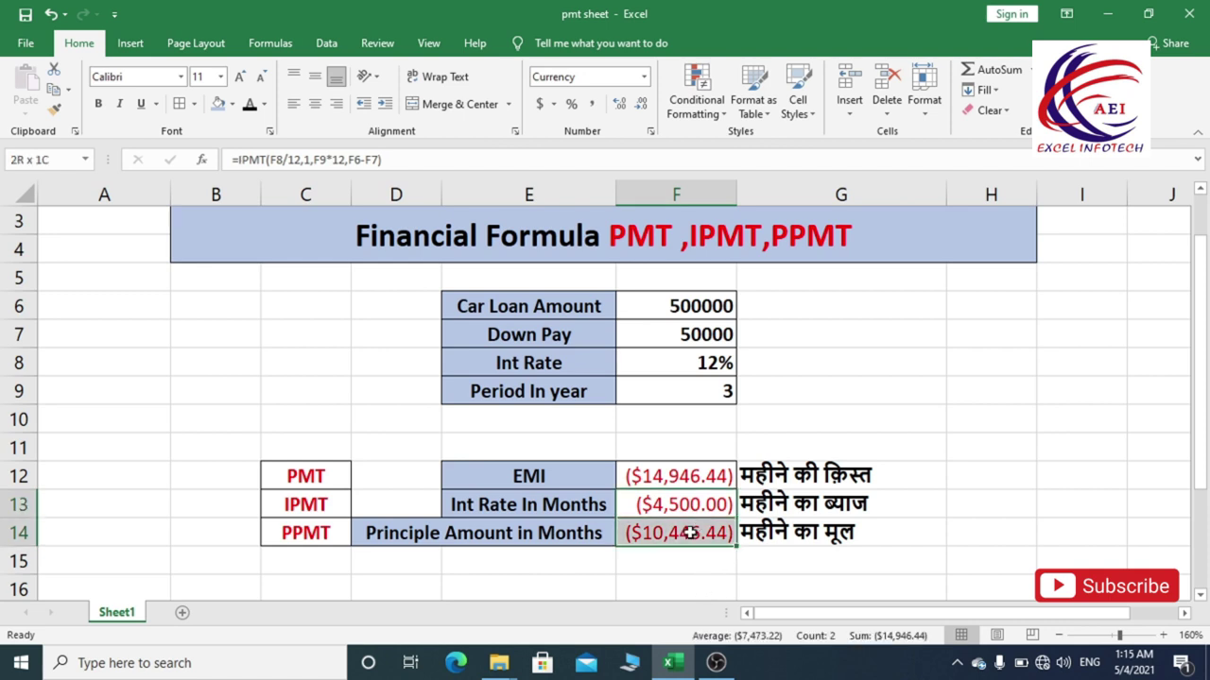
click(680, 476)
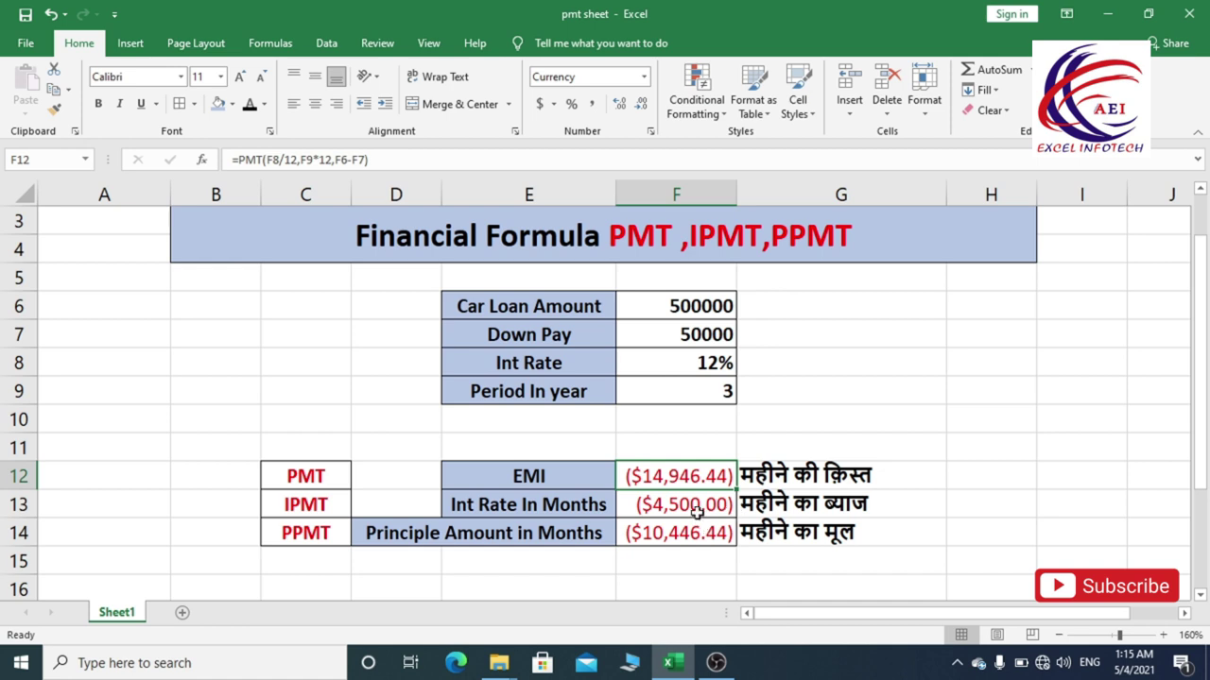
click(695, 508)
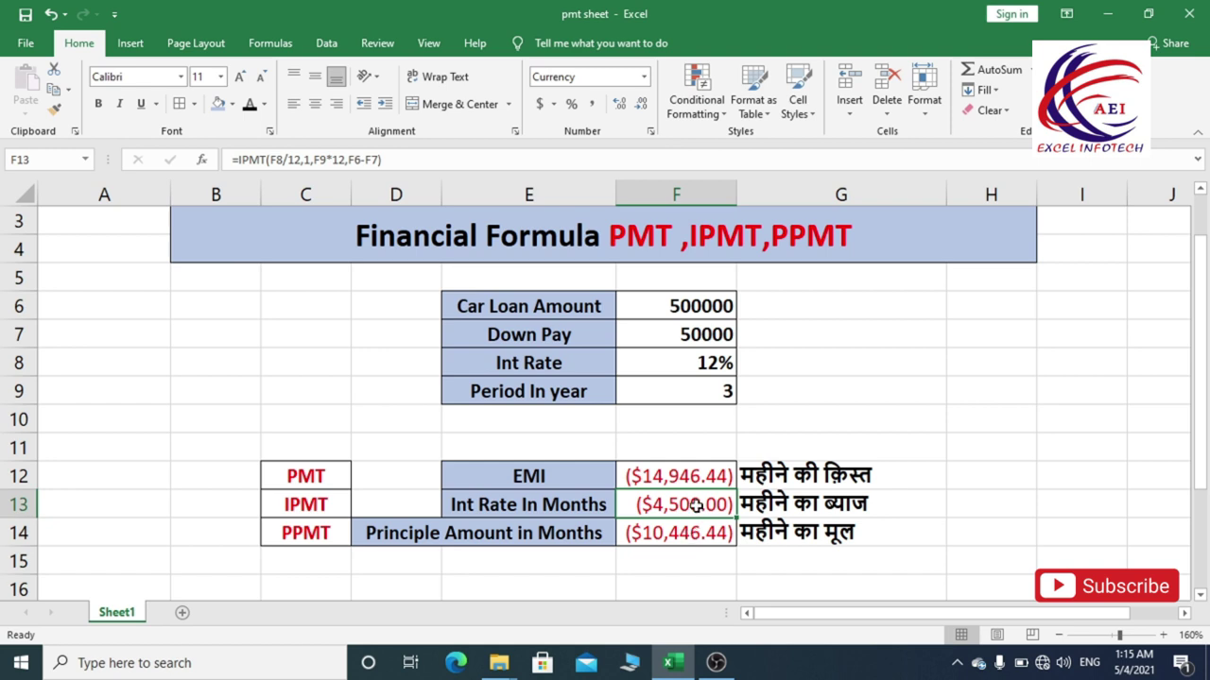
Change the IPMT period in F13 from 1 to 30, so interest shows ($1,005.63)
double_click(696, 507)
click(732, 510)
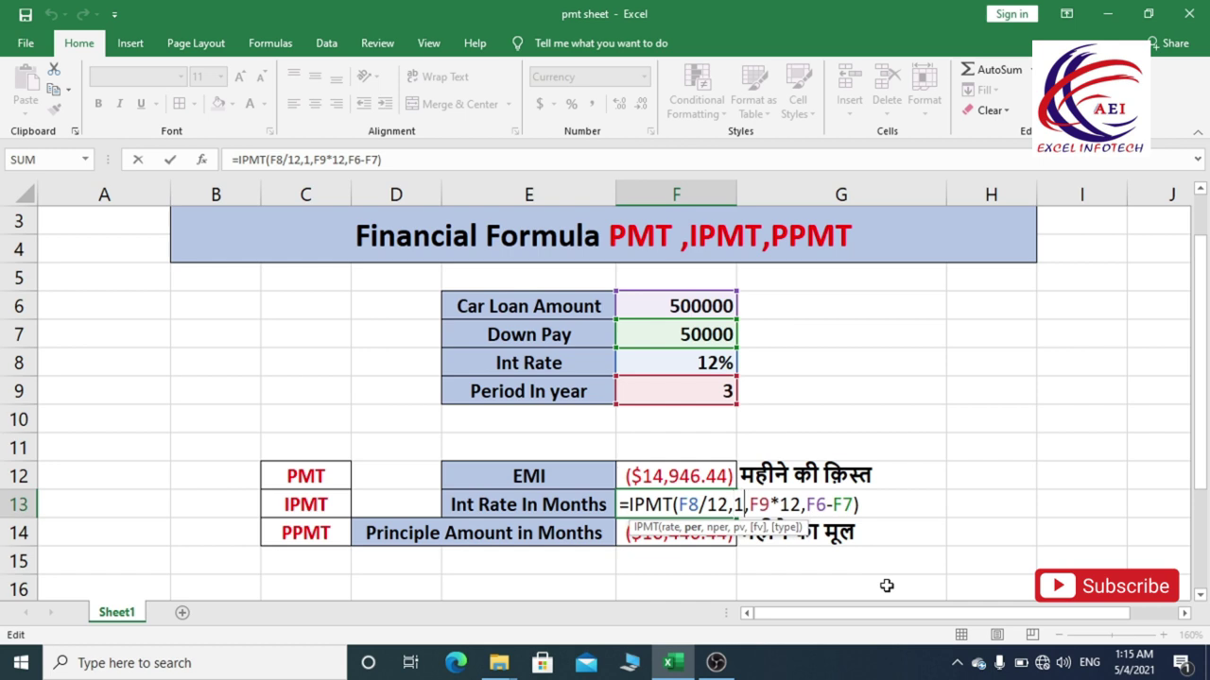
key(BackSpace)
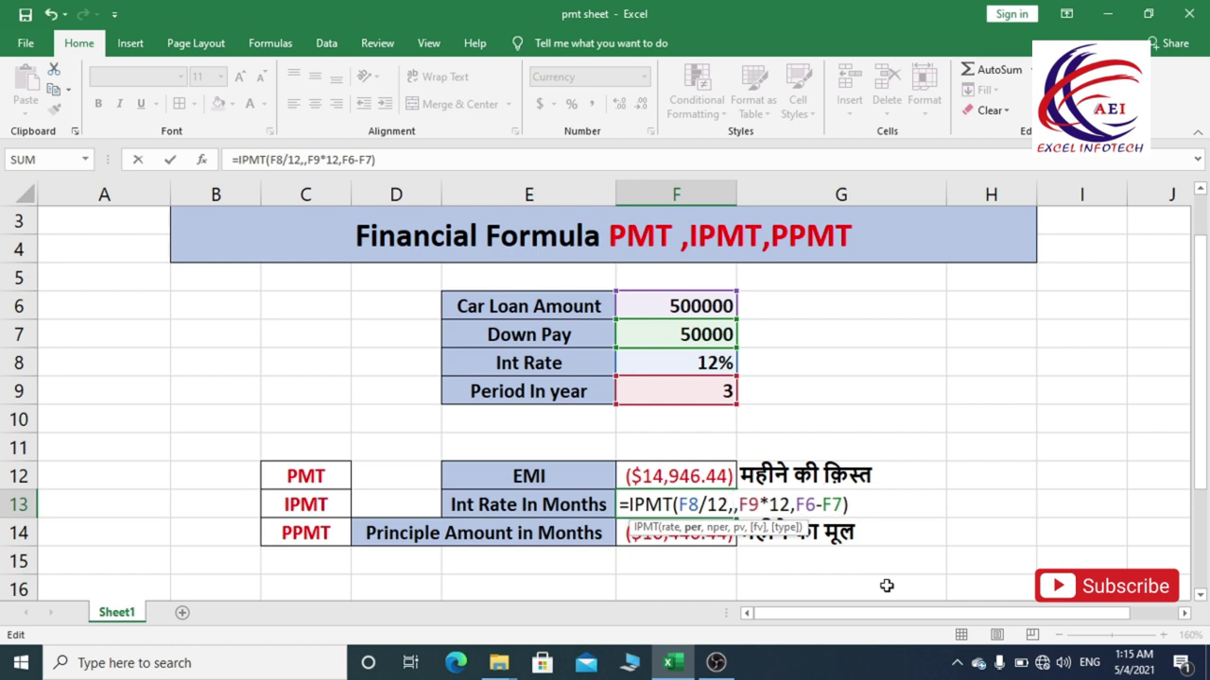
text(30)
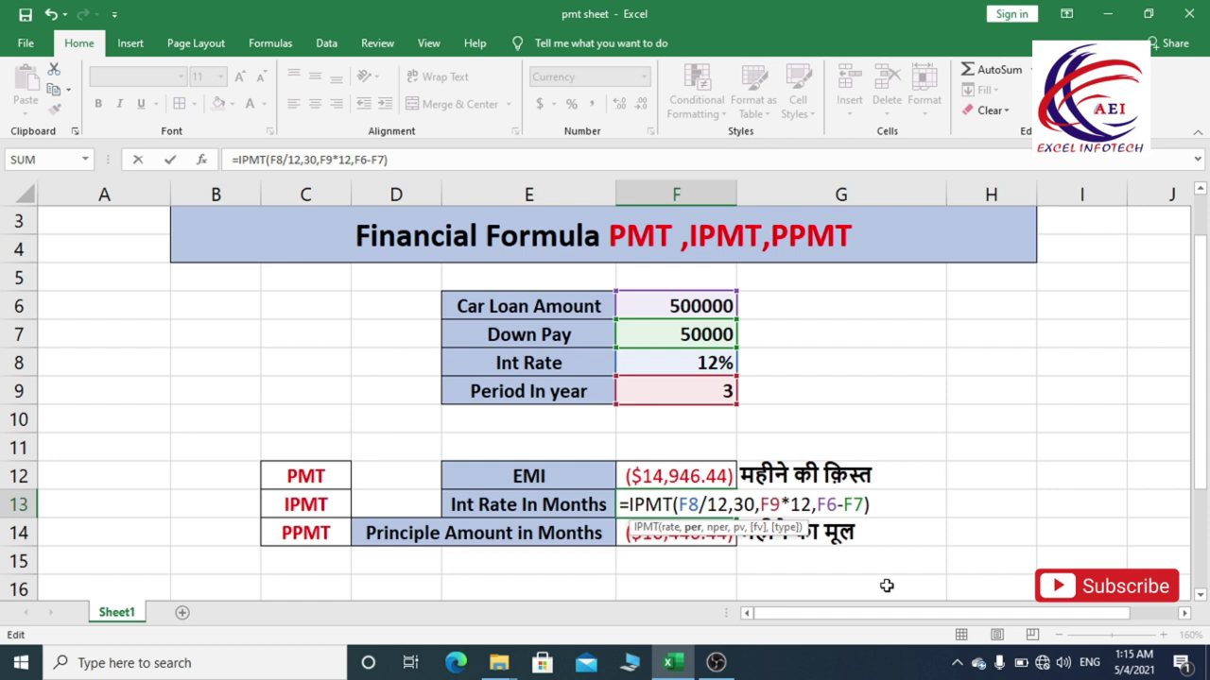
key(Return)
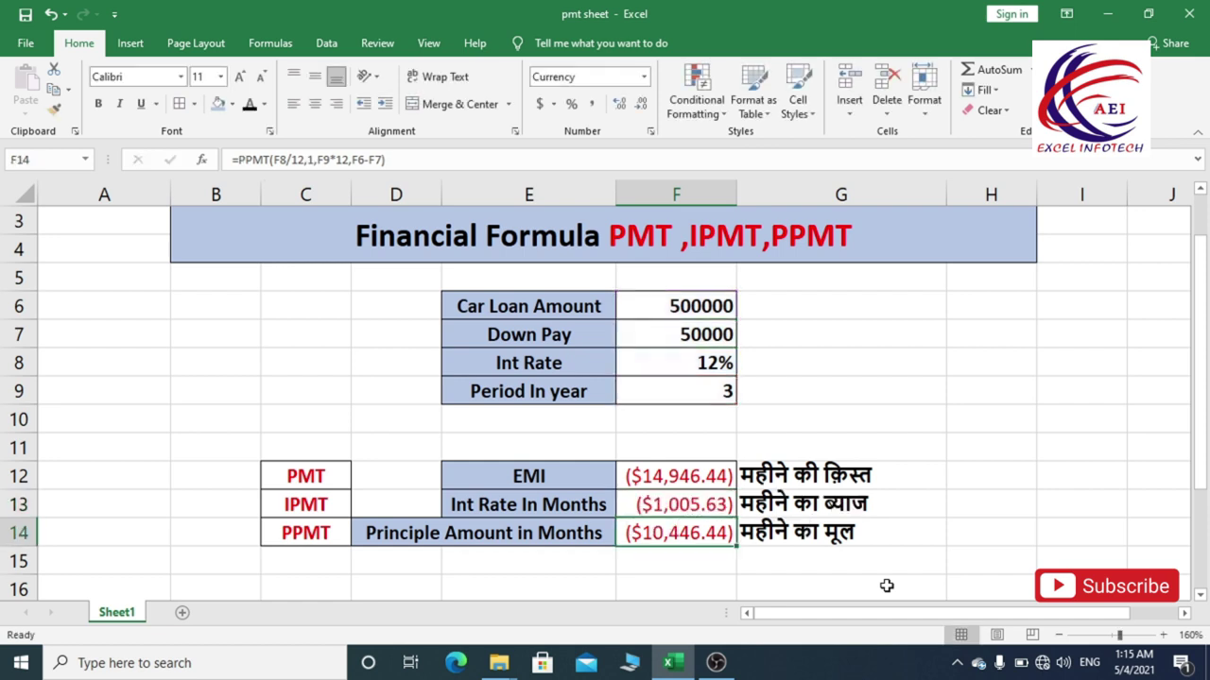
click(689, 507)
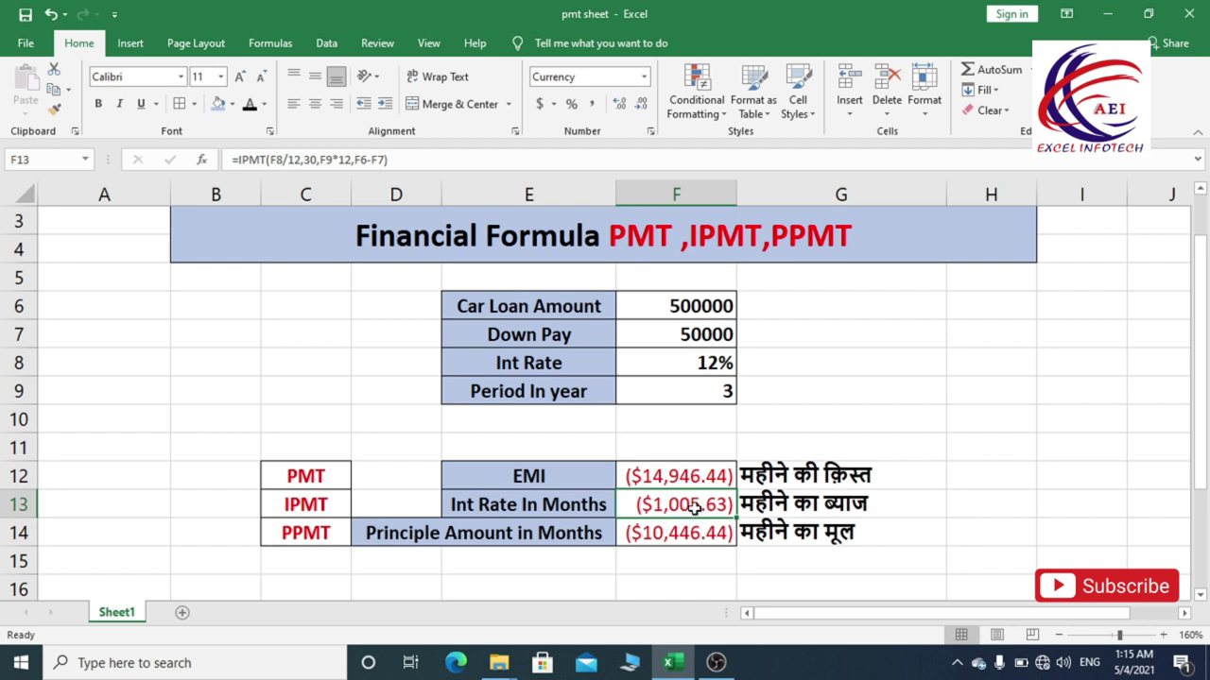
Change the PPMT period in F14 from 1 to 30, so principal shows ($13,940.81)
click(688, 538)
double_click(686, 539)
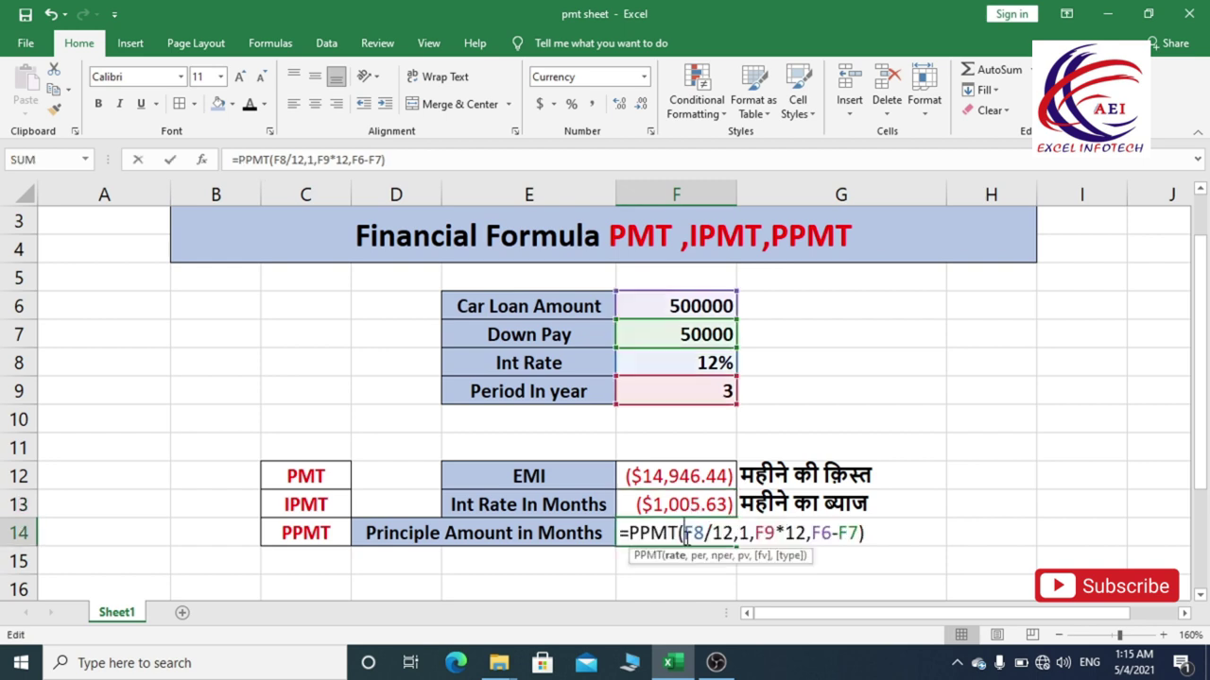
click(747, 536)
key(BackSpace)
text(30)
key(Return)
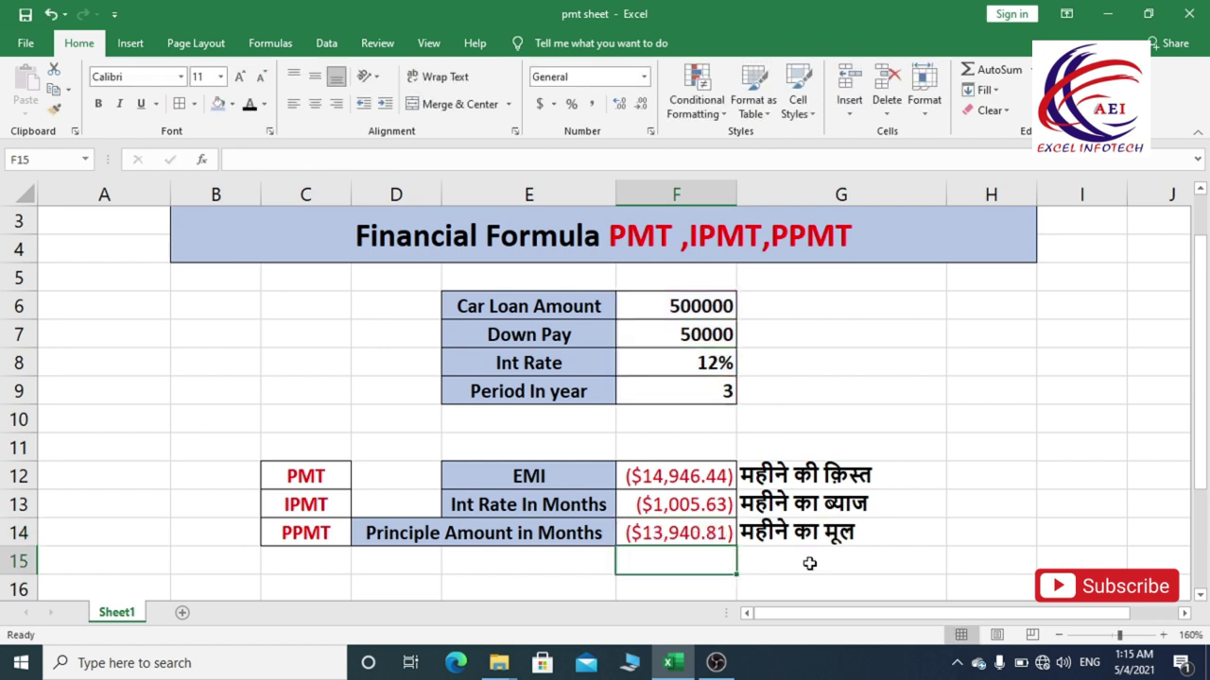
click(687, 534)
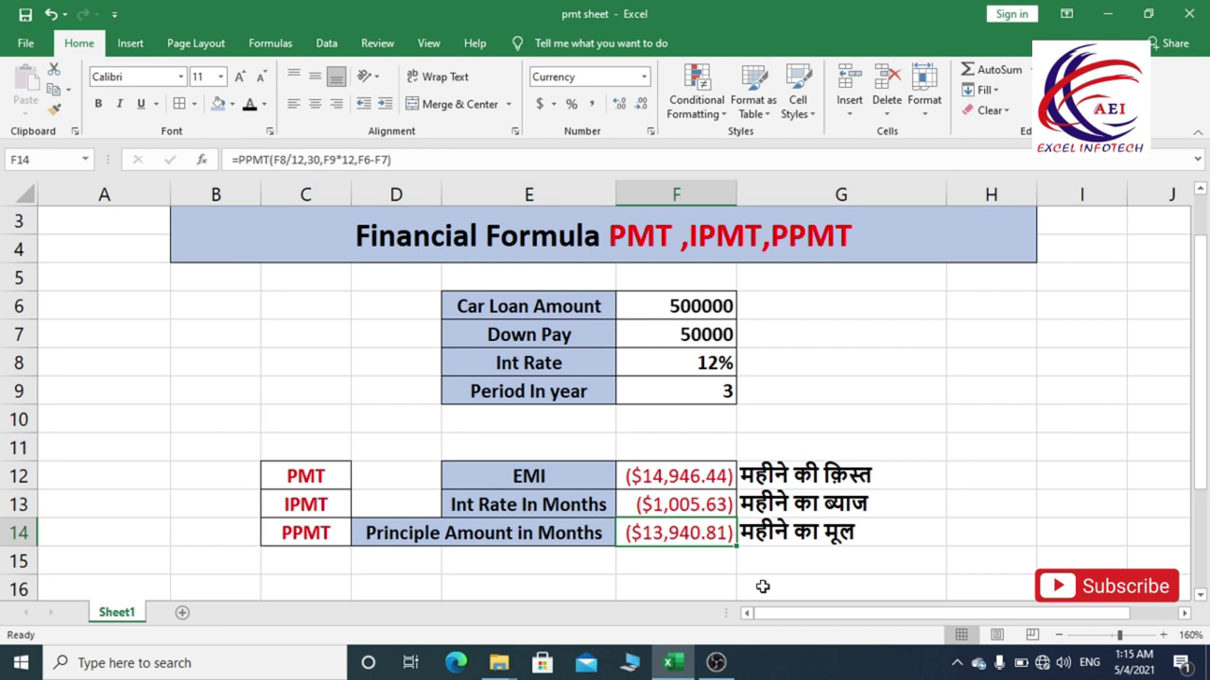
Compare the month-30 interest and principal formulas with their Hindi notes in G13:G14
click(780, 537)
click(694, 537)
click(704, 508)
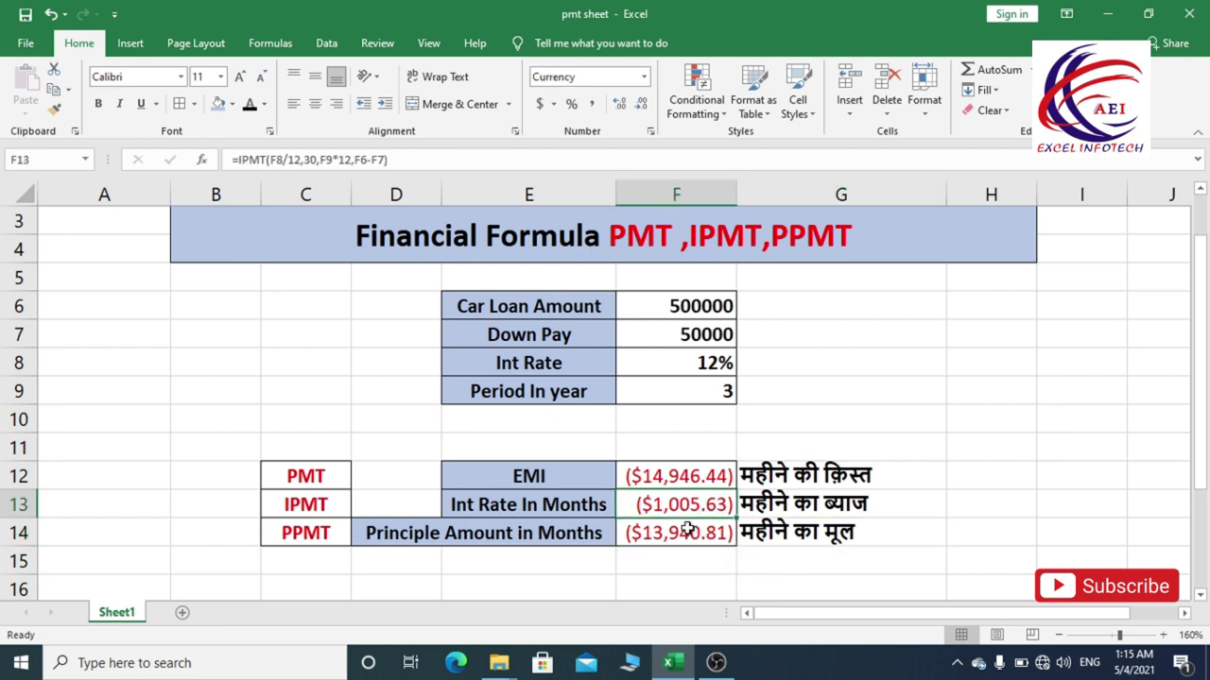
click(790, 512)
click(663, 511)
click(674, 543)
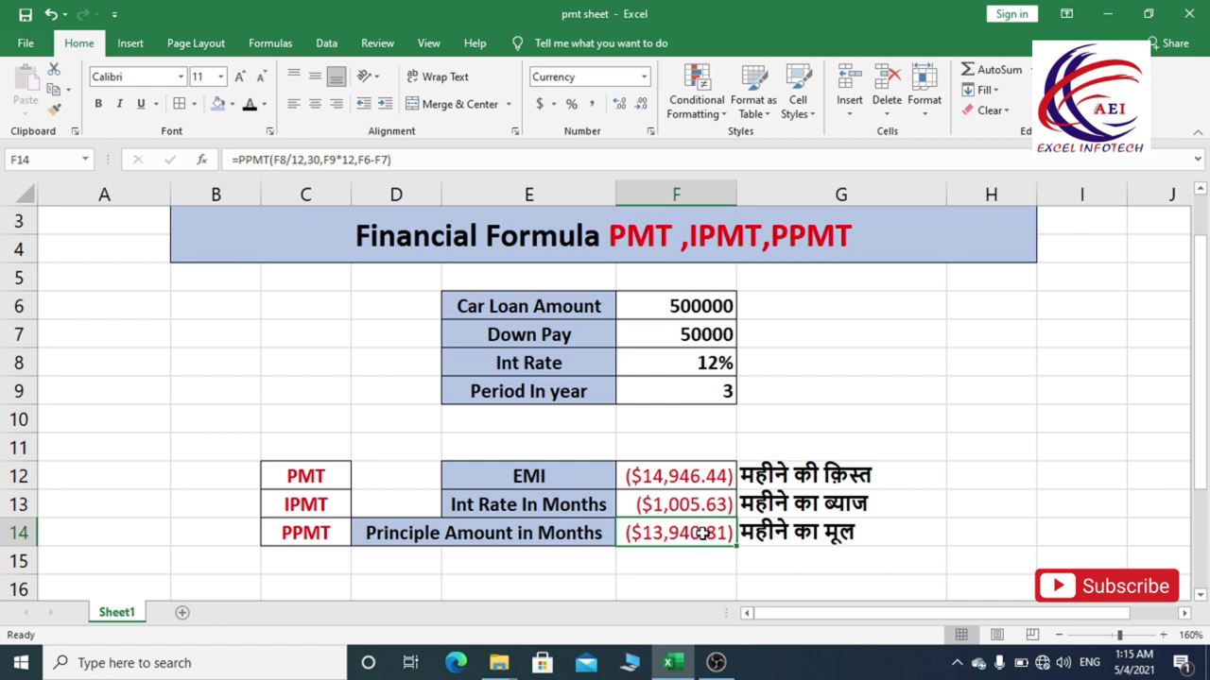
click(690, 509)
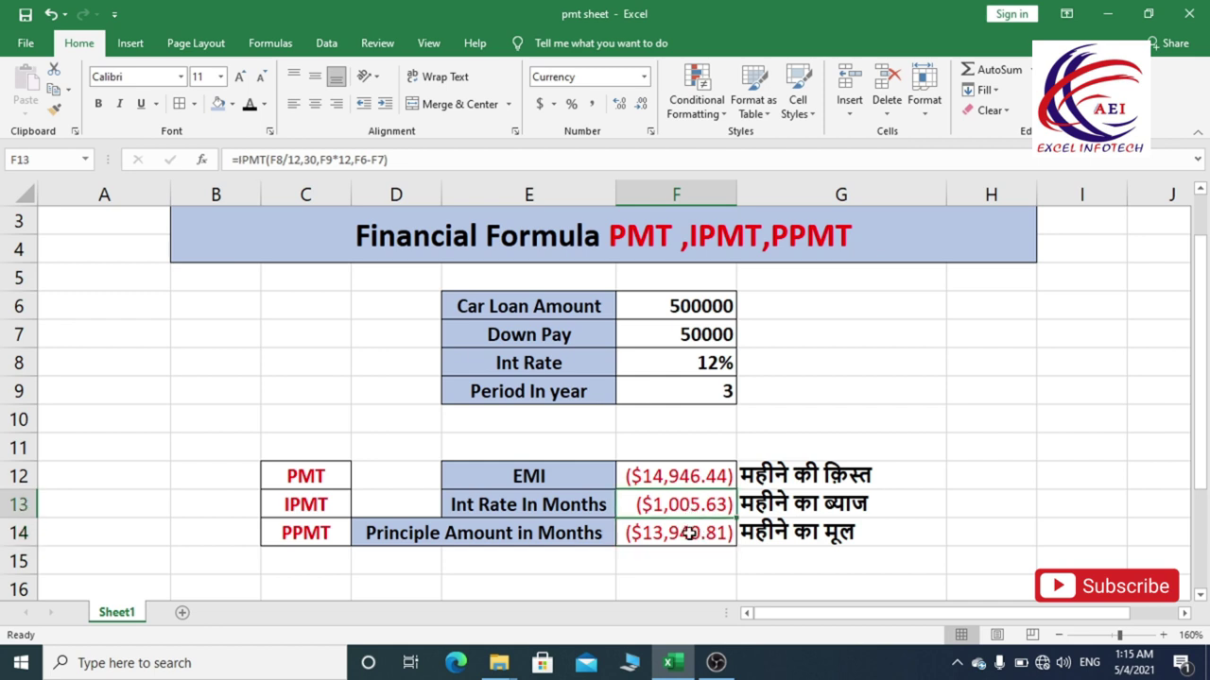
click(690, 534)
drag(686, 506, 686, 534)
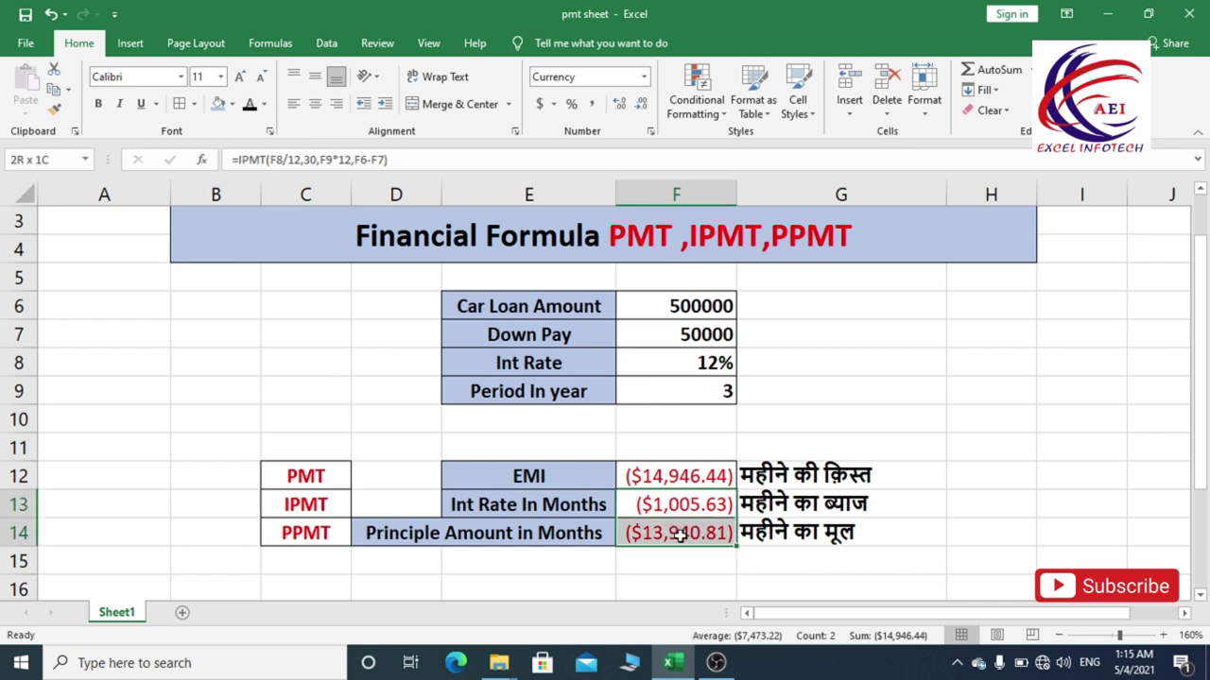
click(684, 472)
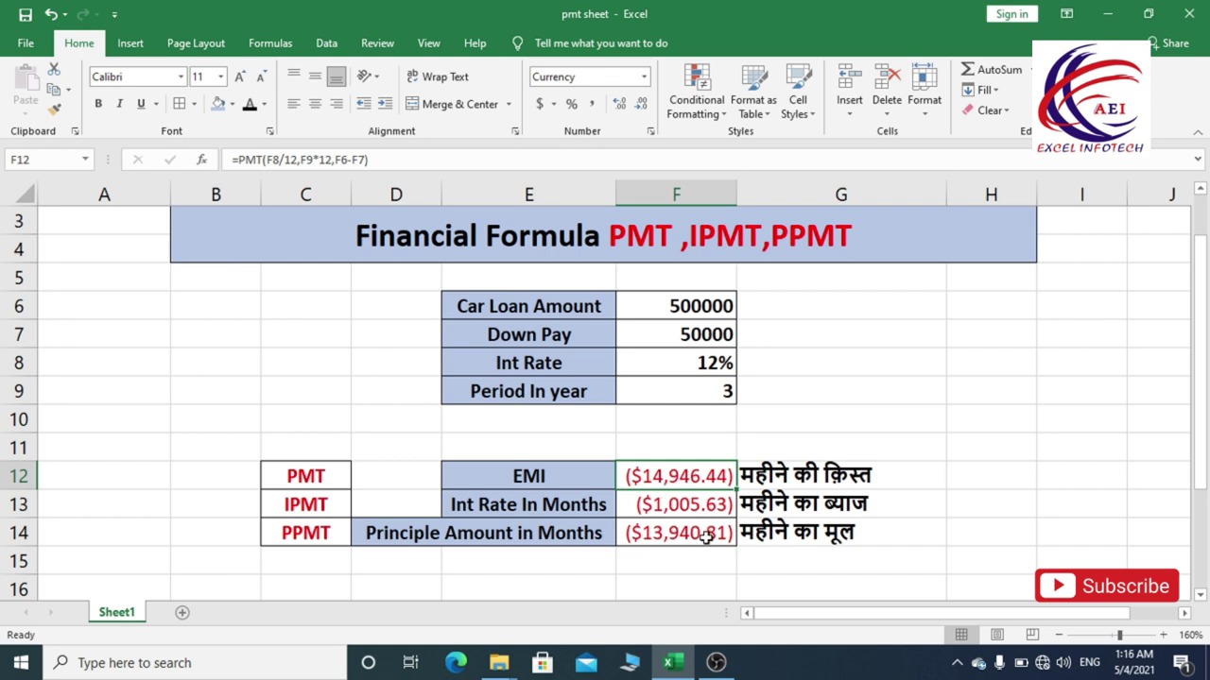
Apply Comma Style accounting format to F12:F14 and recheck the three results
drag(676, 475, 673, 541)
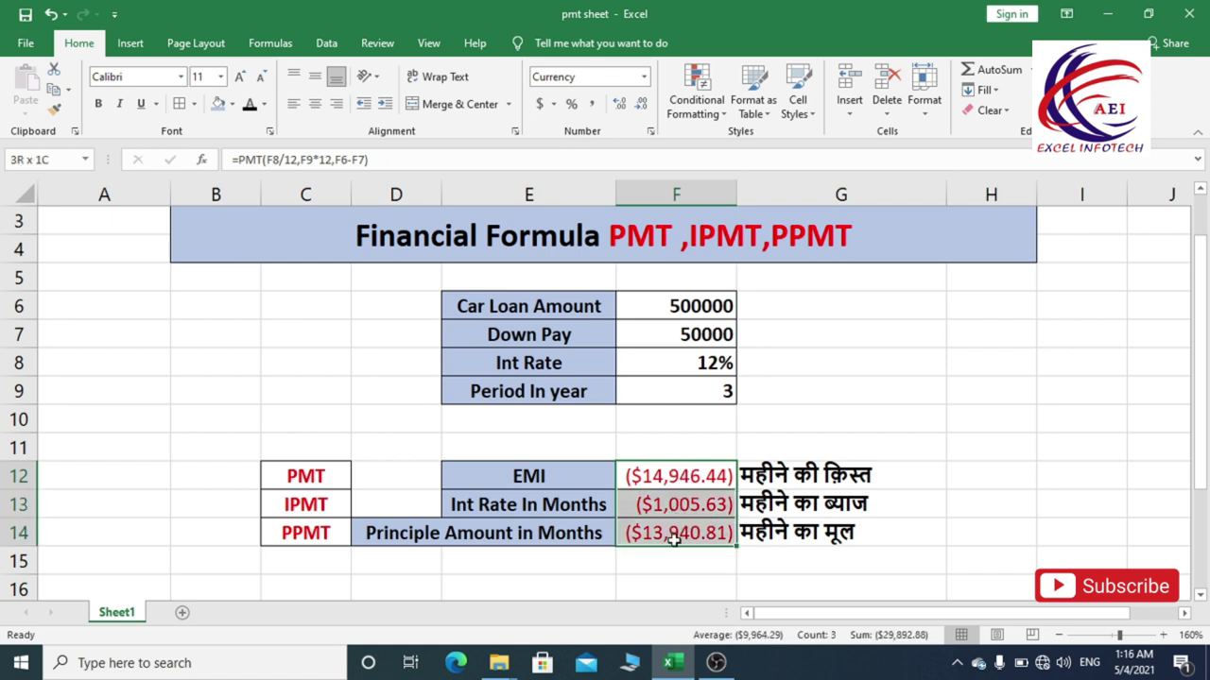
click(594, 105)
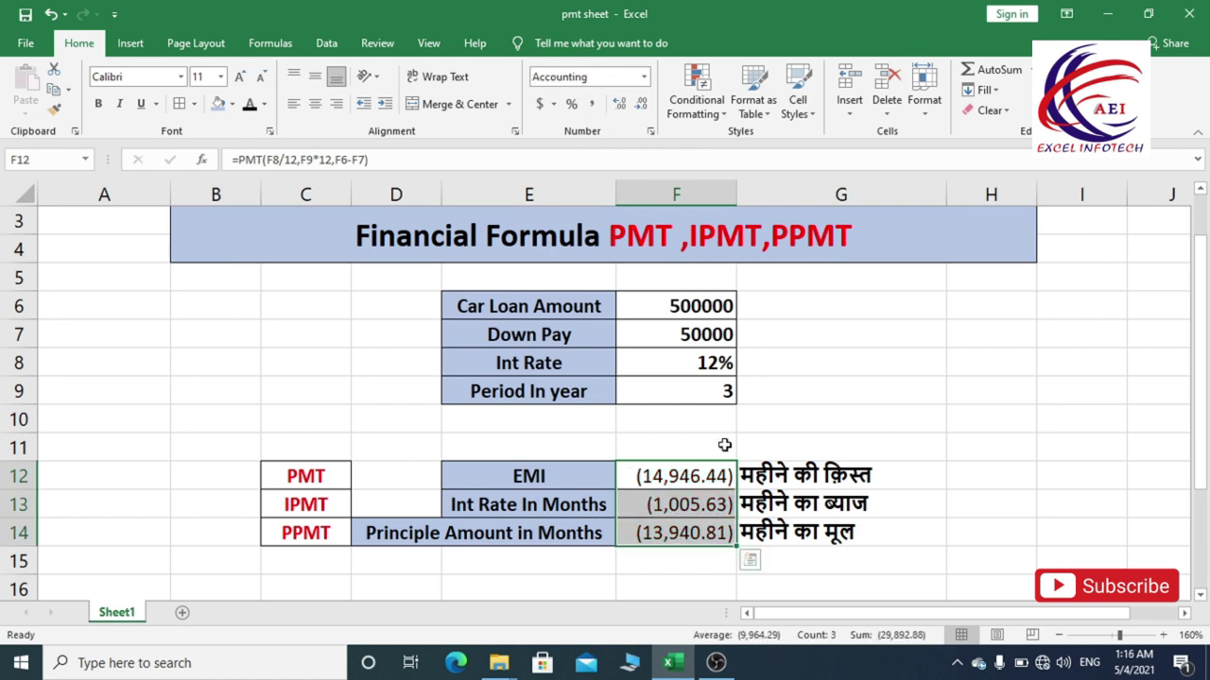
click(698, 473)
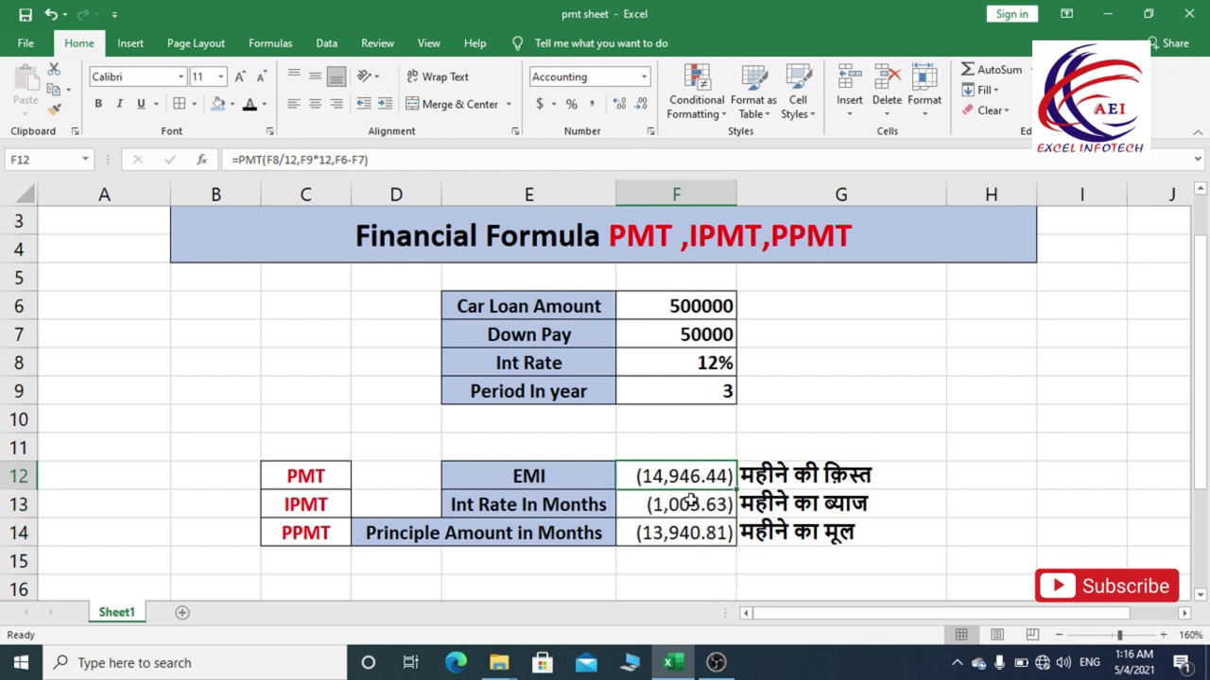
click(693, 535)
click(694, 507)
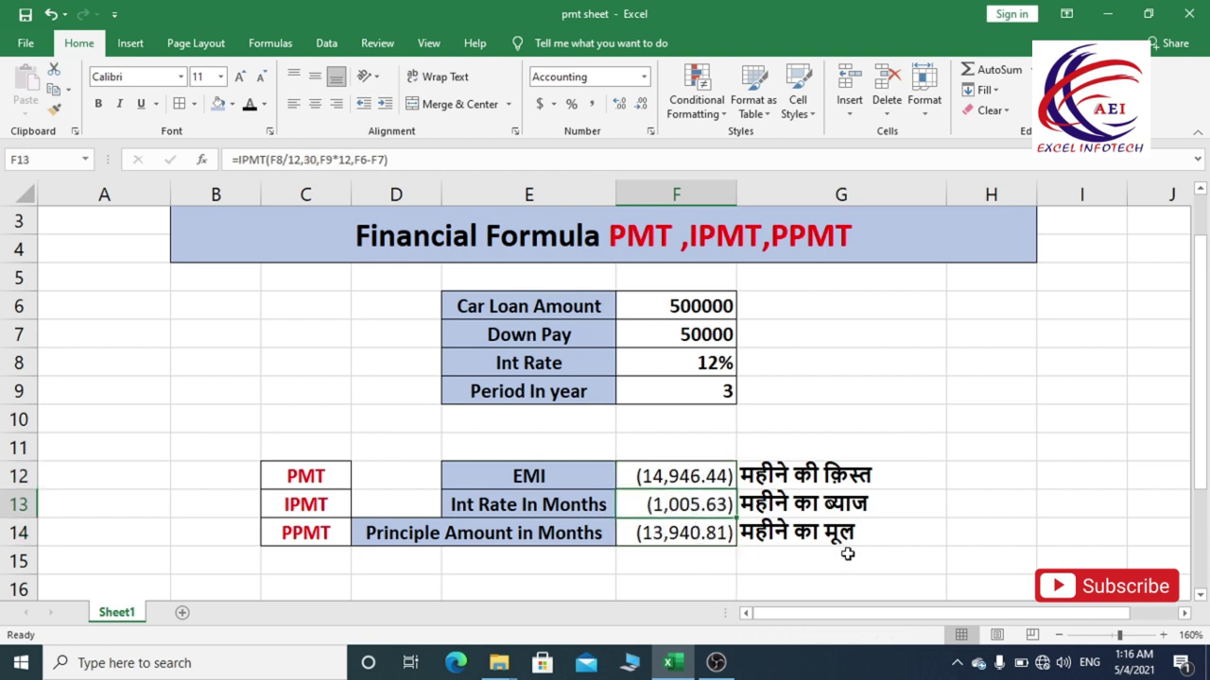
click(643, 477)
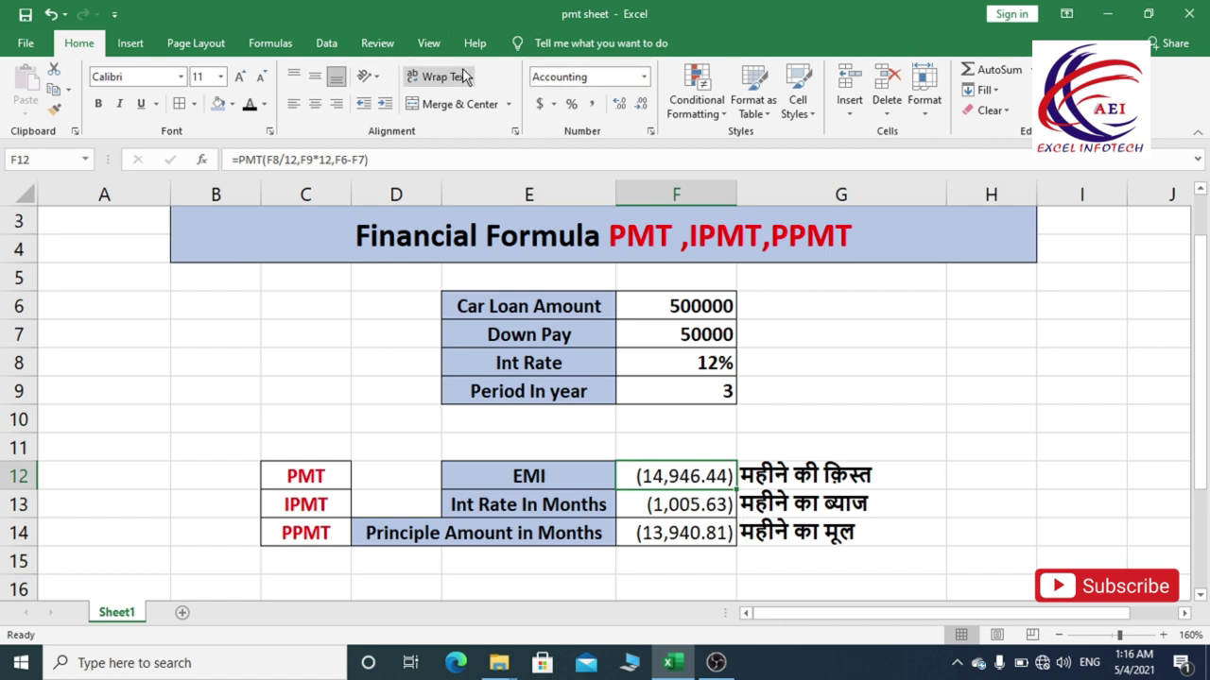
Goal Seek F12 to -15000 by changing F7, making the down payment 48387.4244
click(326, 43)
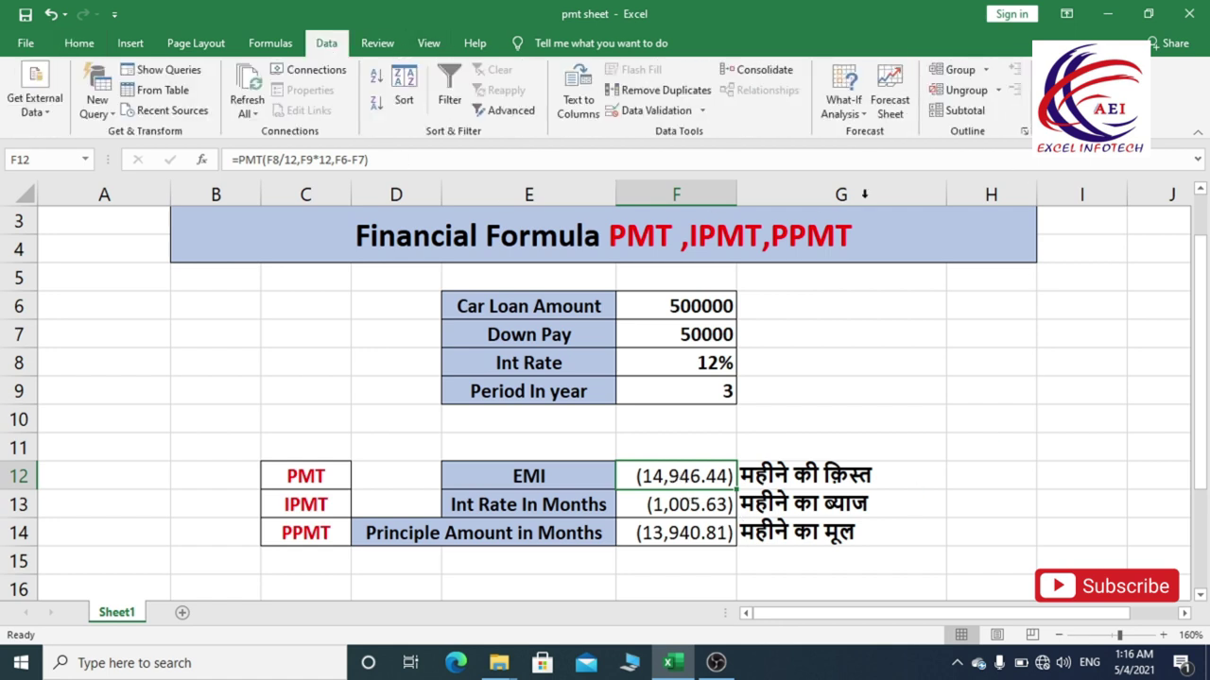
click(849, 115)
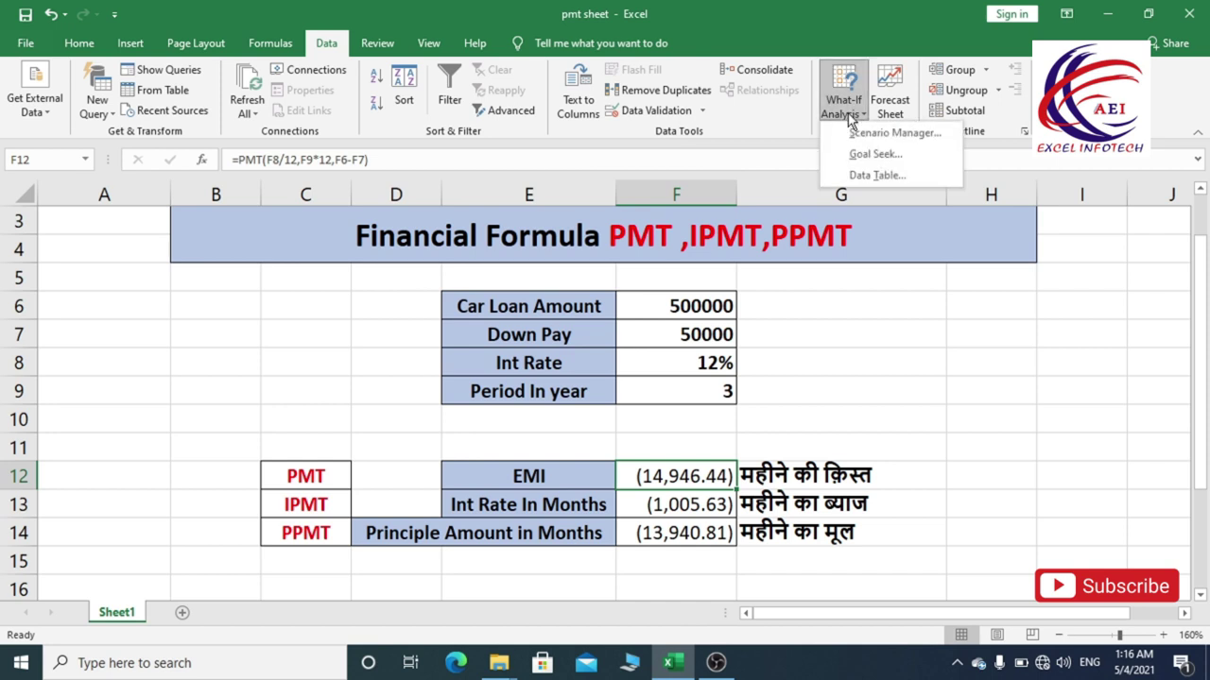
click(871, 151)
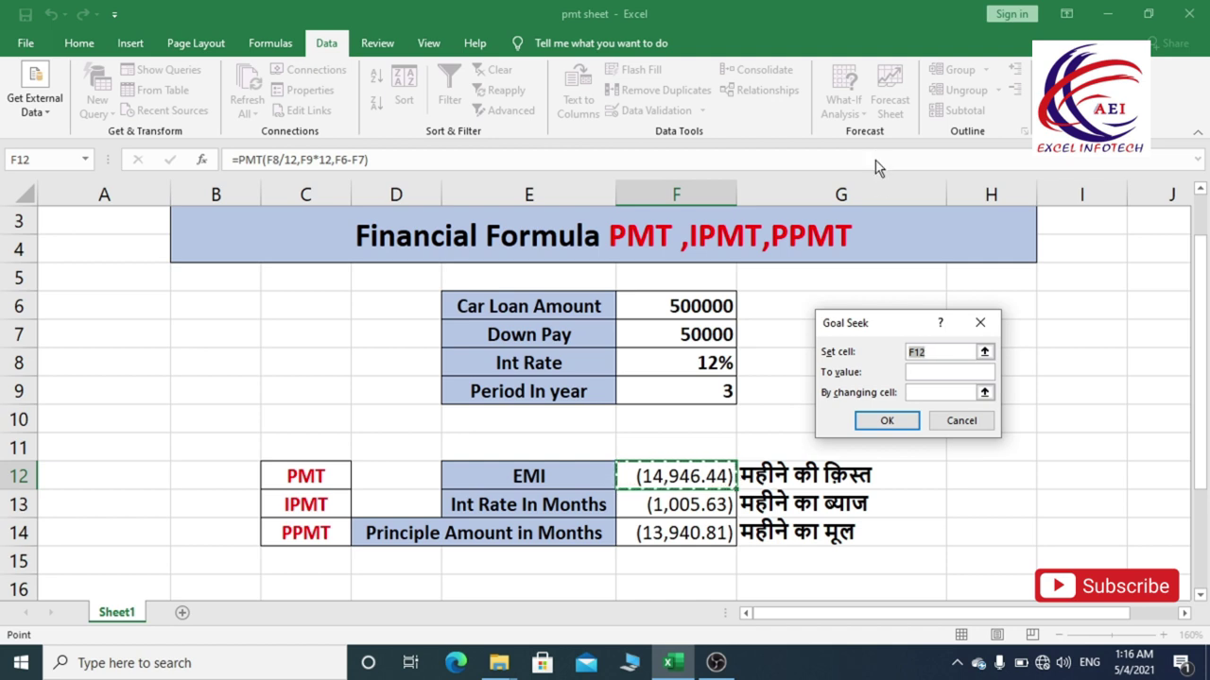
drag(869, 323, 928, 288)
click(983, 337)
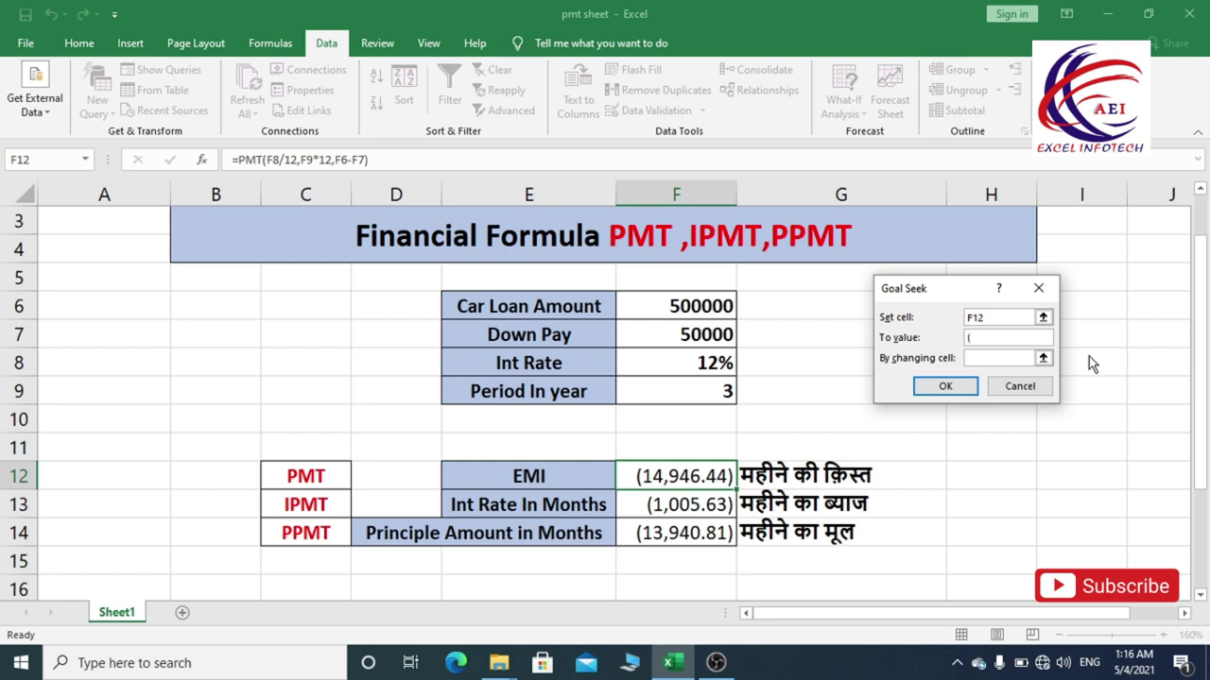
text(15000))
click(983, 357)
click(664, 336)
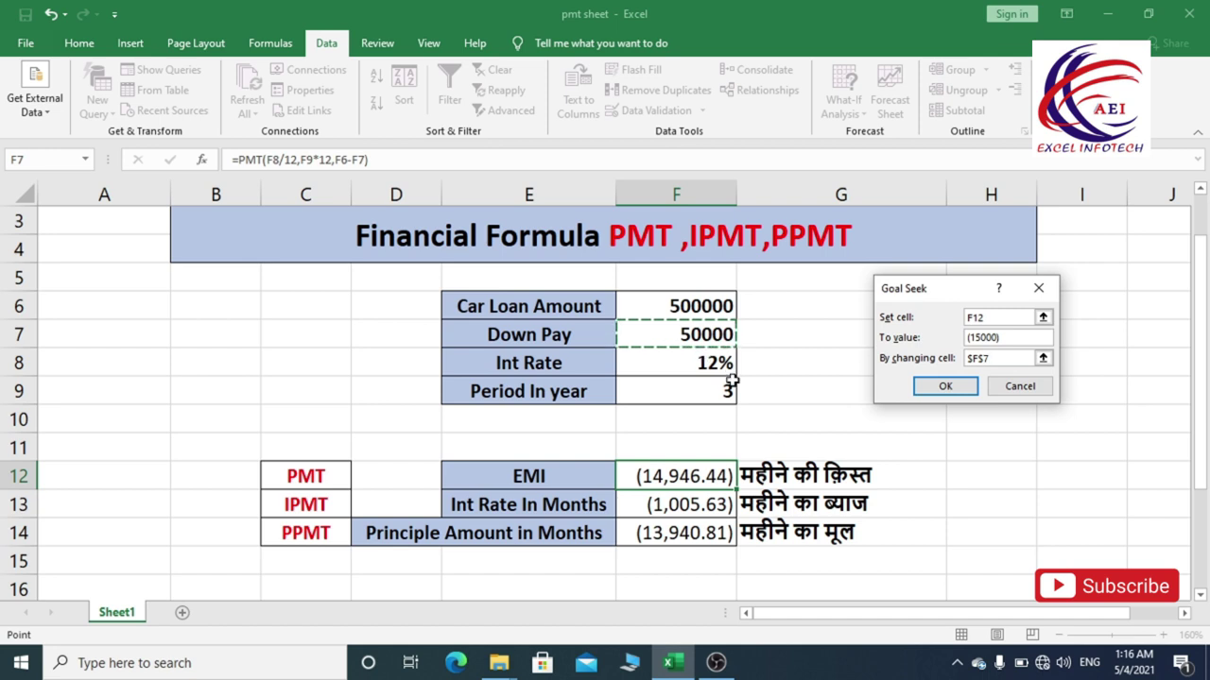
click(955, 389)
click(942, 384)
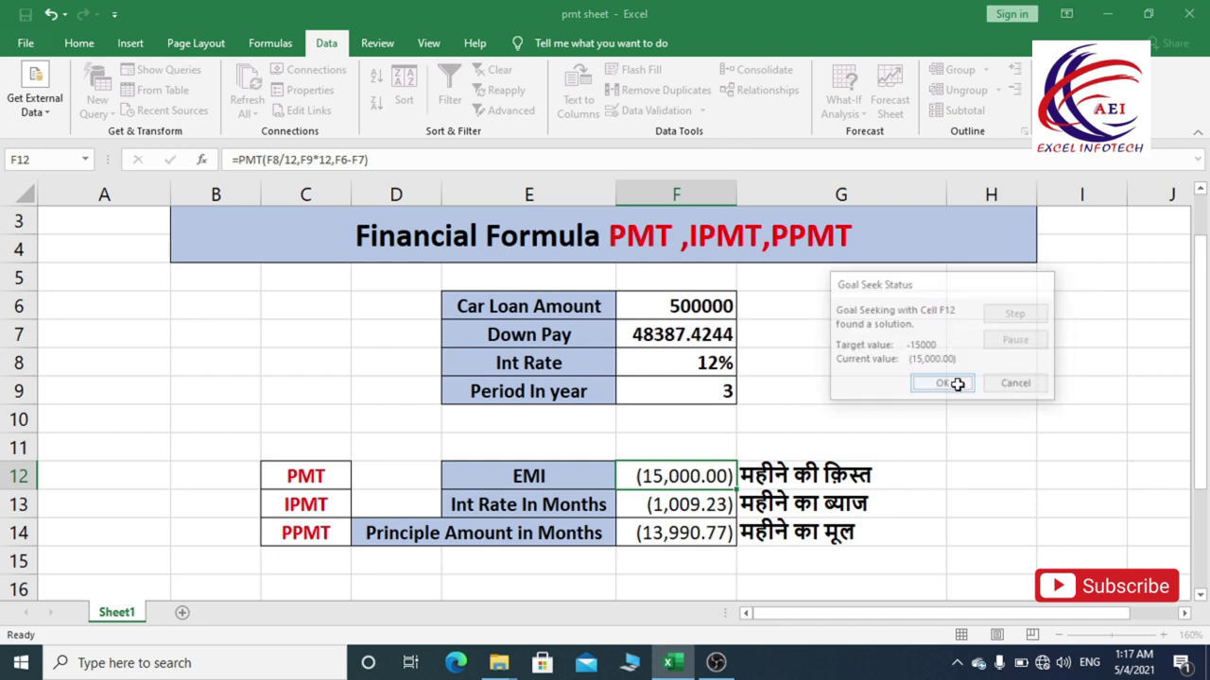
scroll(770, 407, up, 1)
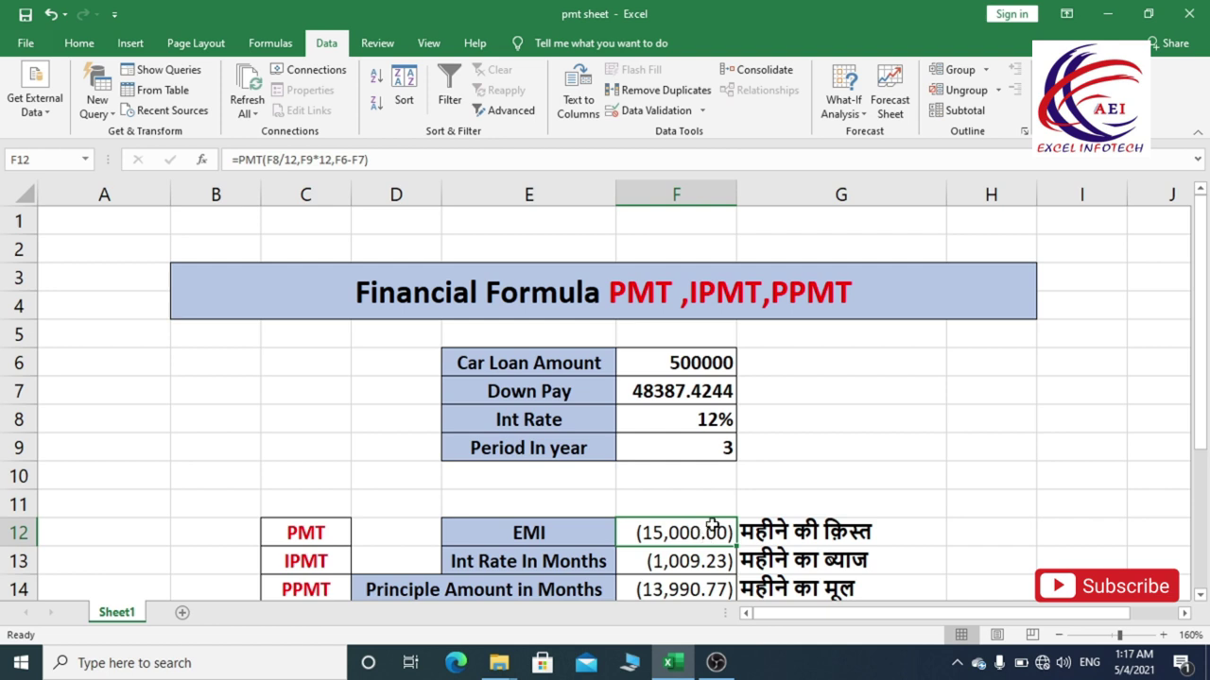
click(663, 390)
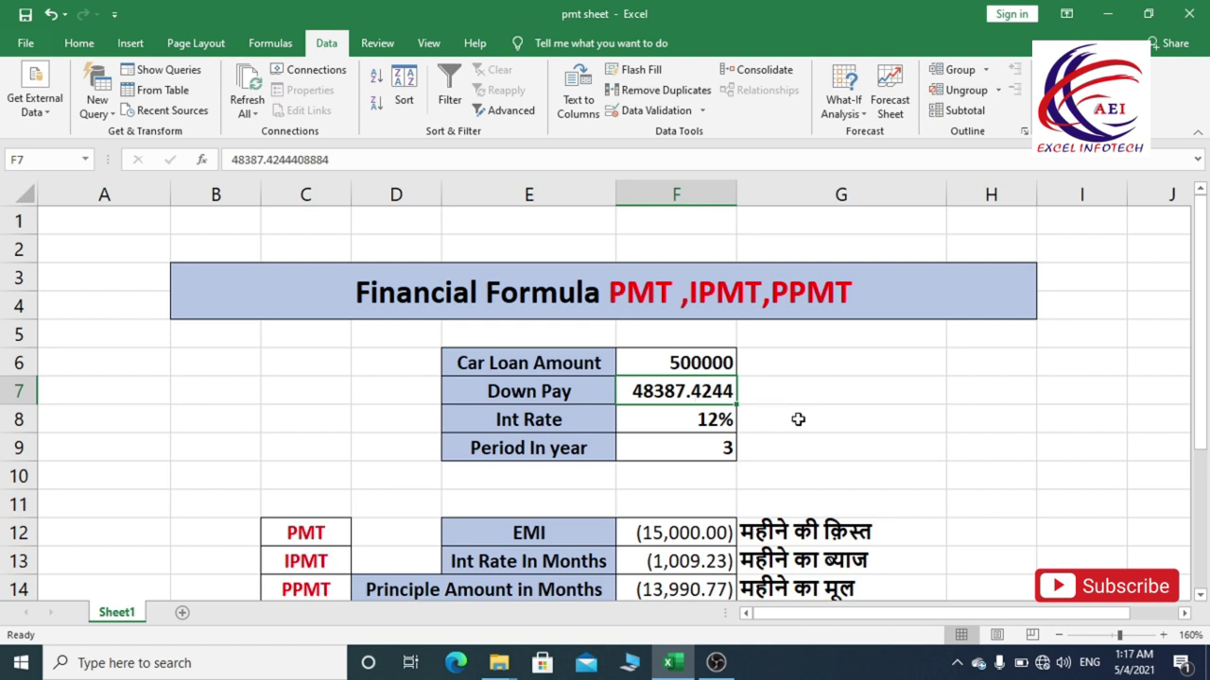
scroll(798, 419, down, 1)
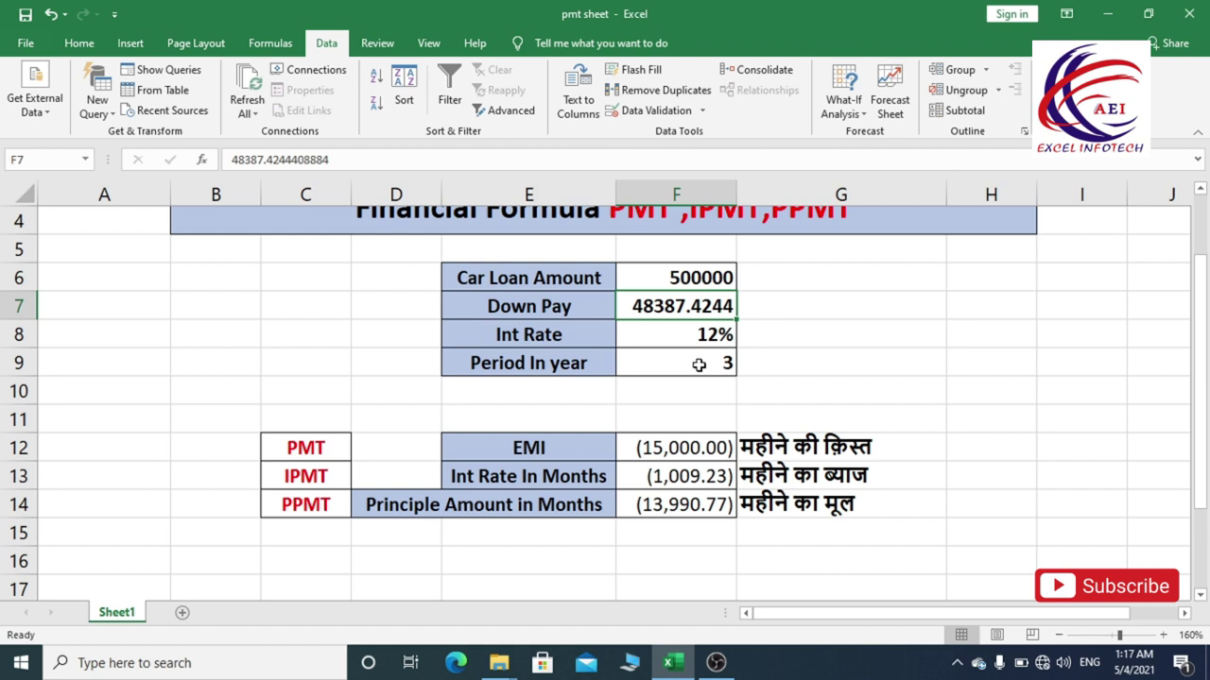
click(702, 451)
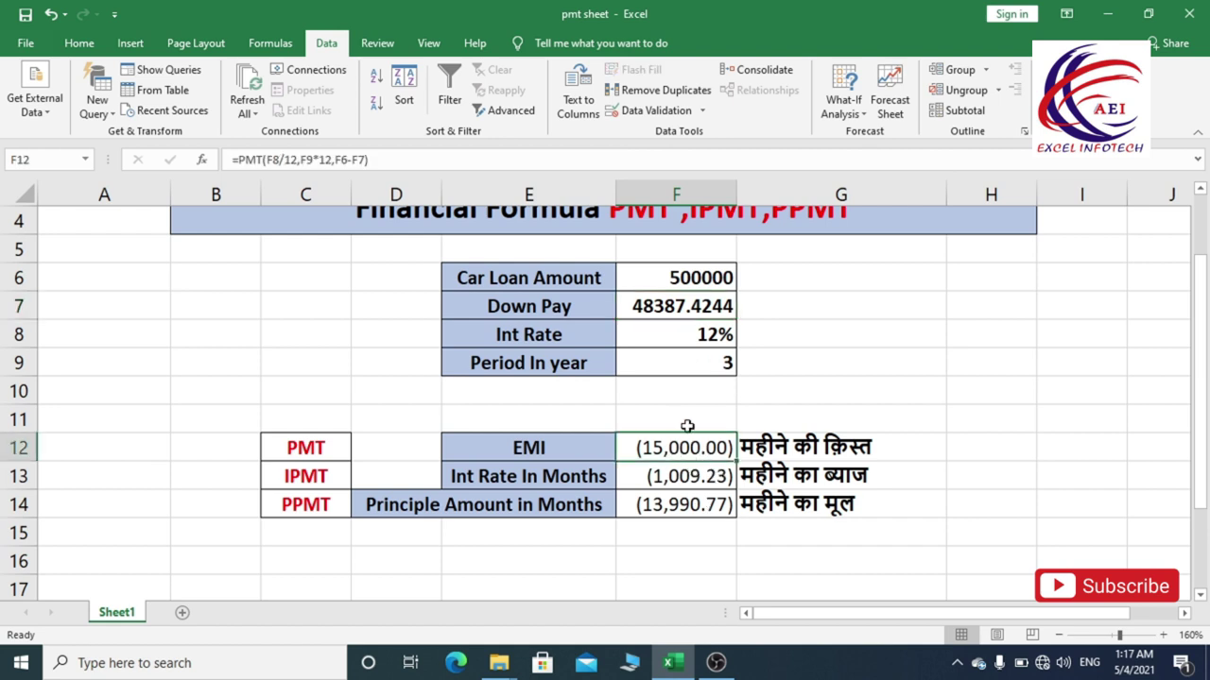
click(666, 399)
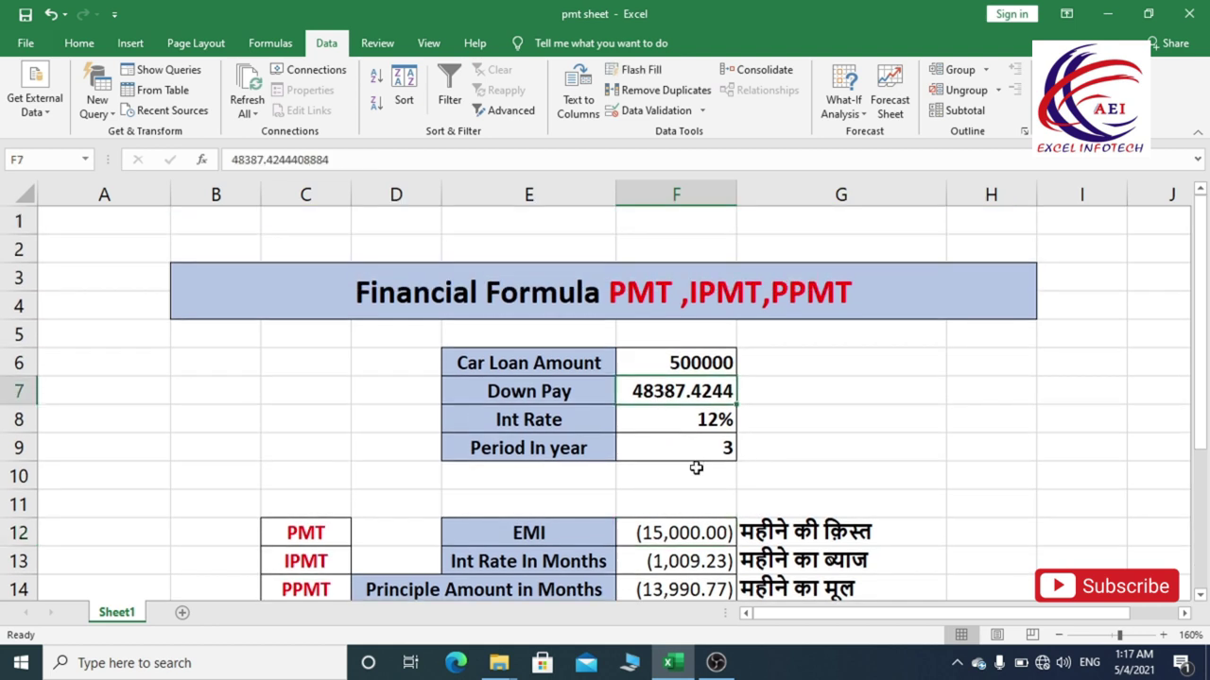
scroll(696, 468, down, 1)
drag(1203, 269, 1203, 253)
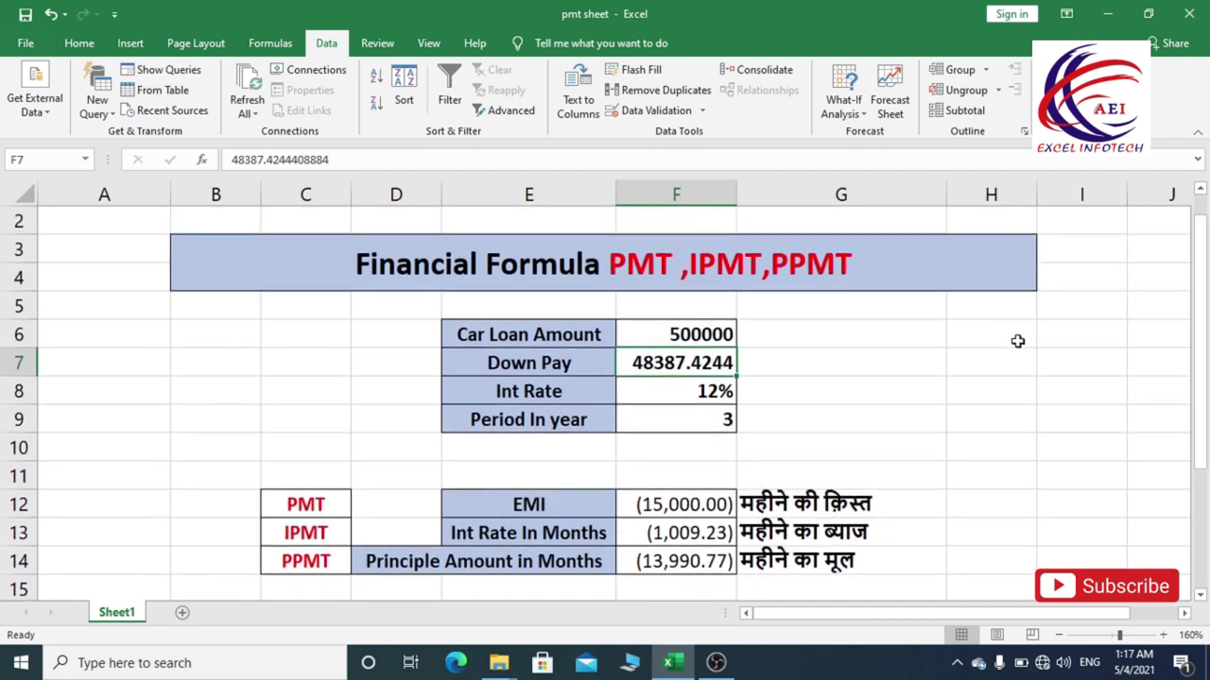